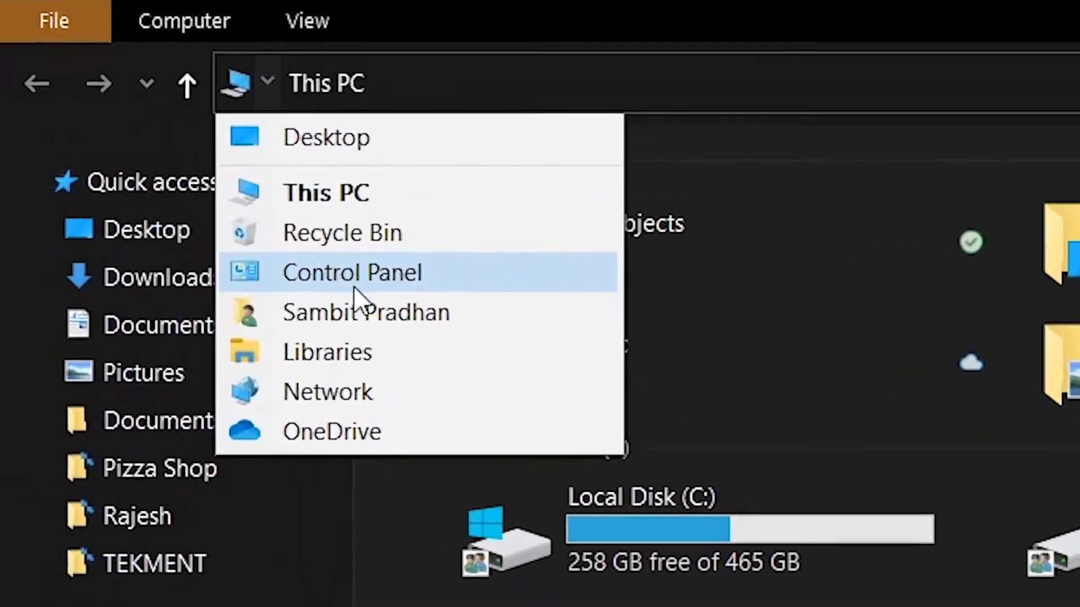
- Open Control Panel from the This PC address bar location list in File Explorer
{"action": "left_click", "coordinate": [353, 281]}
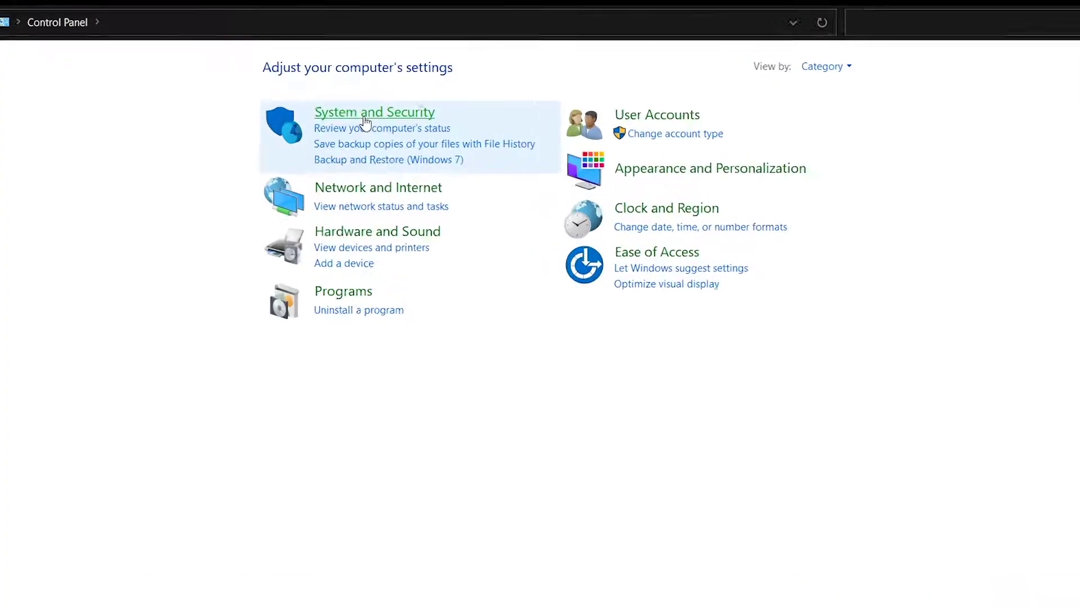
- Open System and Security, then 'See the name of this computer' to reach the About page showing version 20H2
{"action": "left_click", "coordinate": [365, 116]}
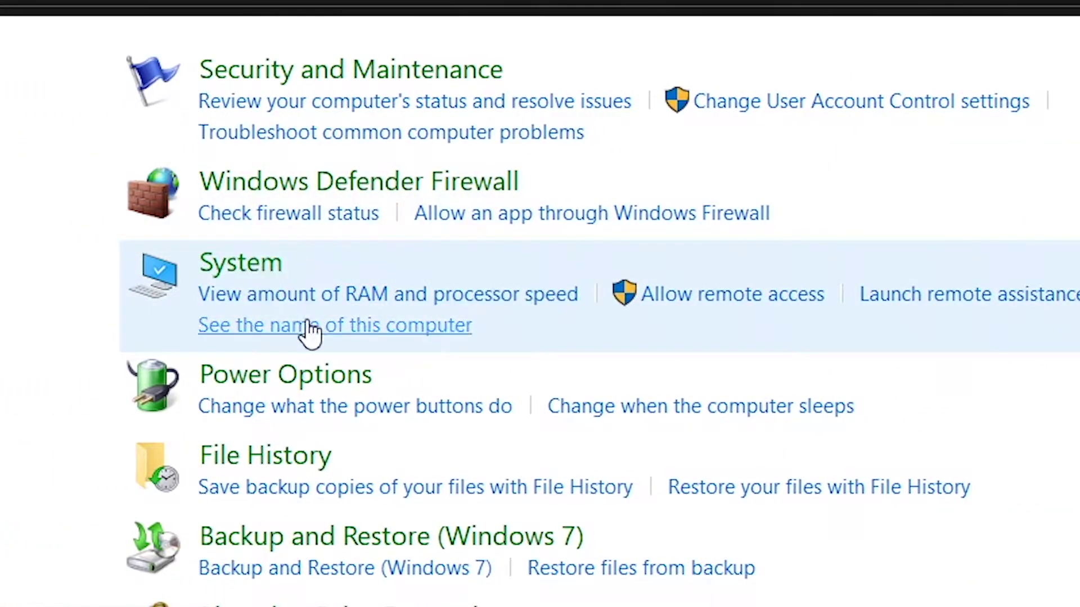
{"action": "left_click", "coordinate": [309, 327]}
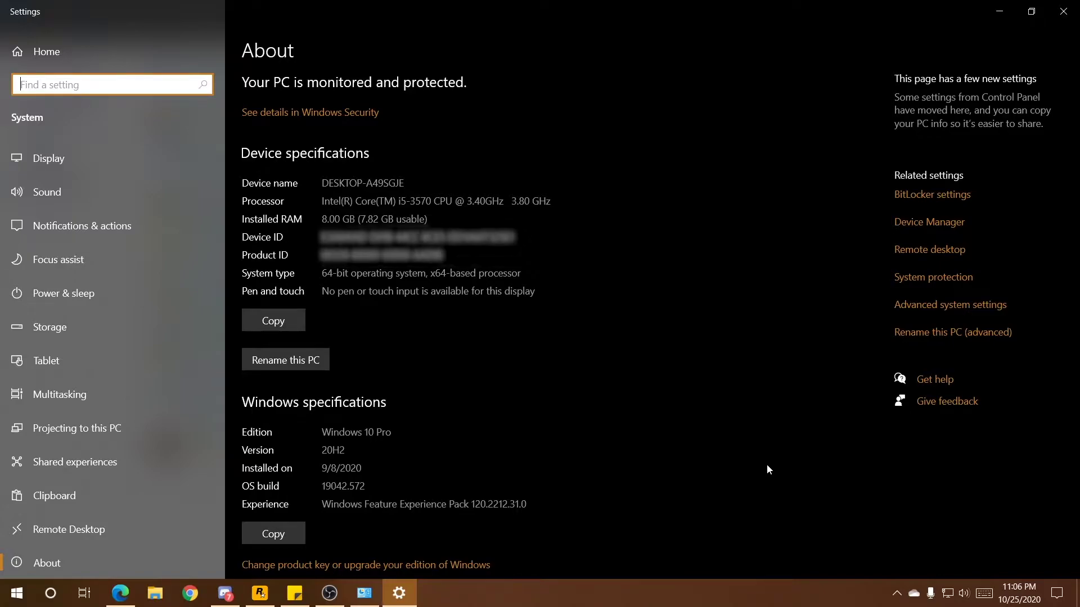
{"action": "left_click", "coordinate": [654, 393]}
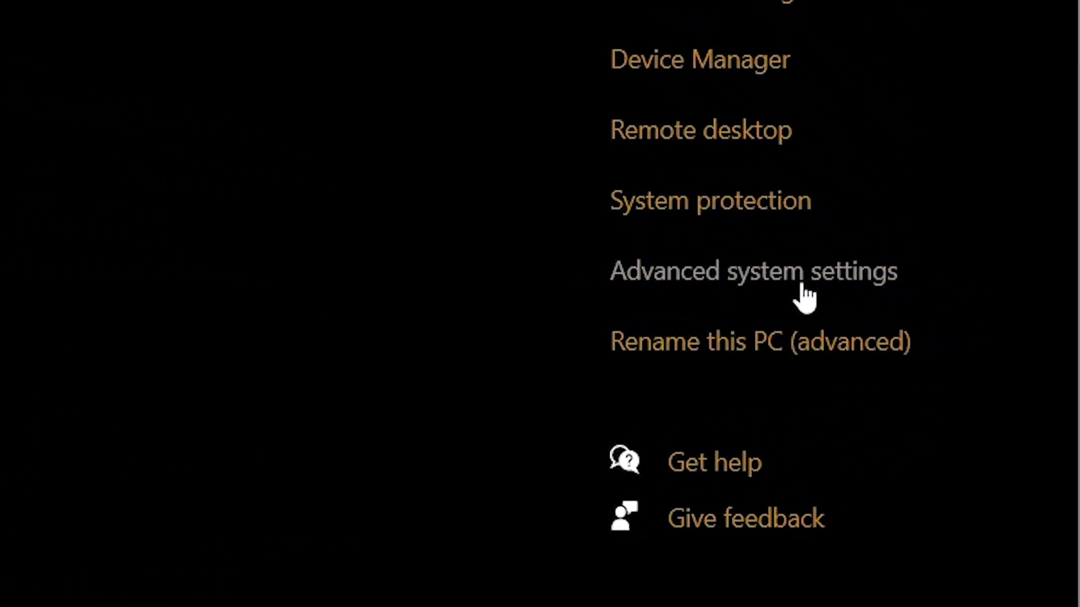
{"action": "left_click", "coordinate": [821, 275]}
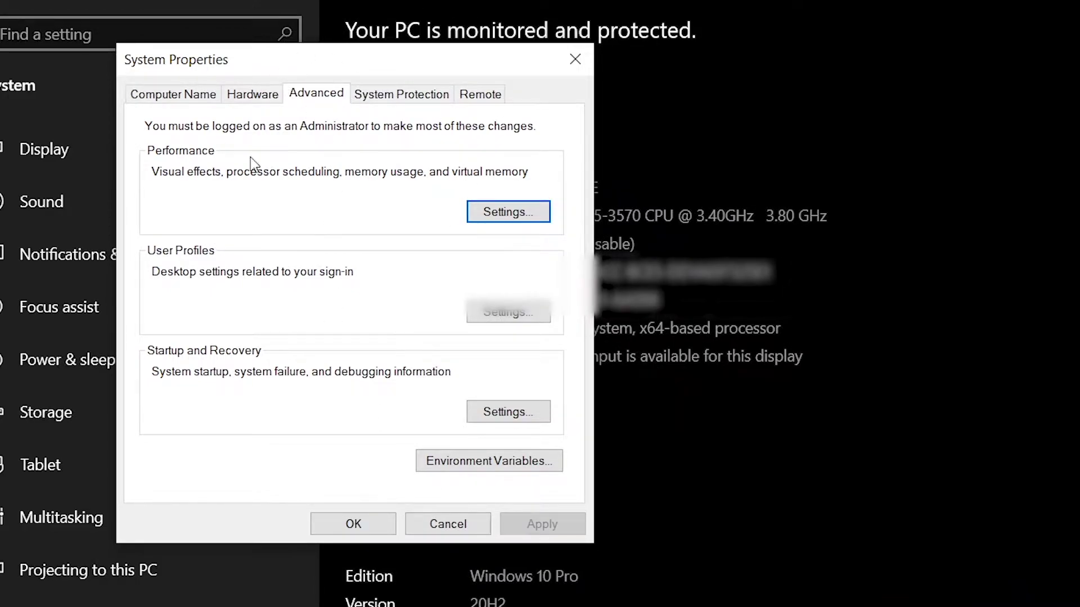
{"action": "left_click", "coordinate": [364, 526]}
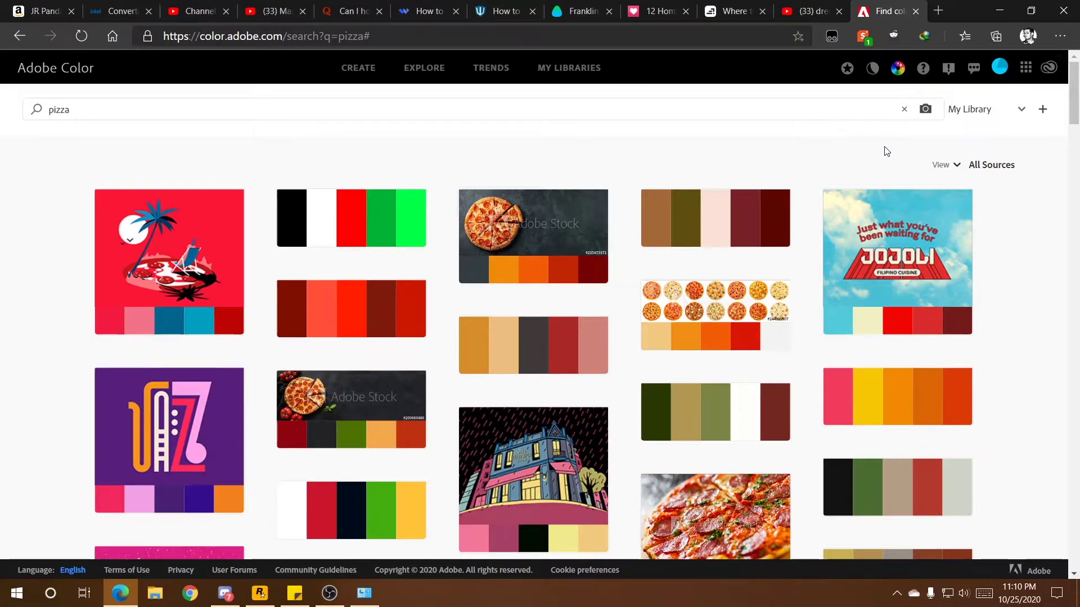
- Show the Alt+Tab switcher over Edge's Adobe Color page, listing open windows and recent tabs
{"action": "key", "text": "alt+Tab"}
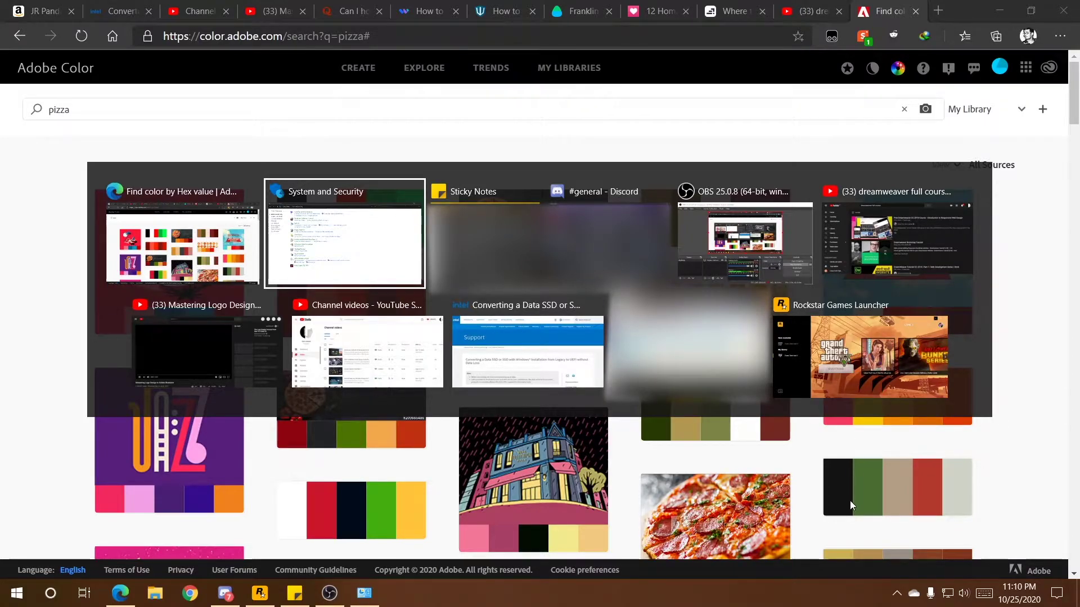
- Dismiss the Alt+Tab switcher with Esc, staying on the Adobe Color pizza results
{"action": "key", "text": "Escape"}
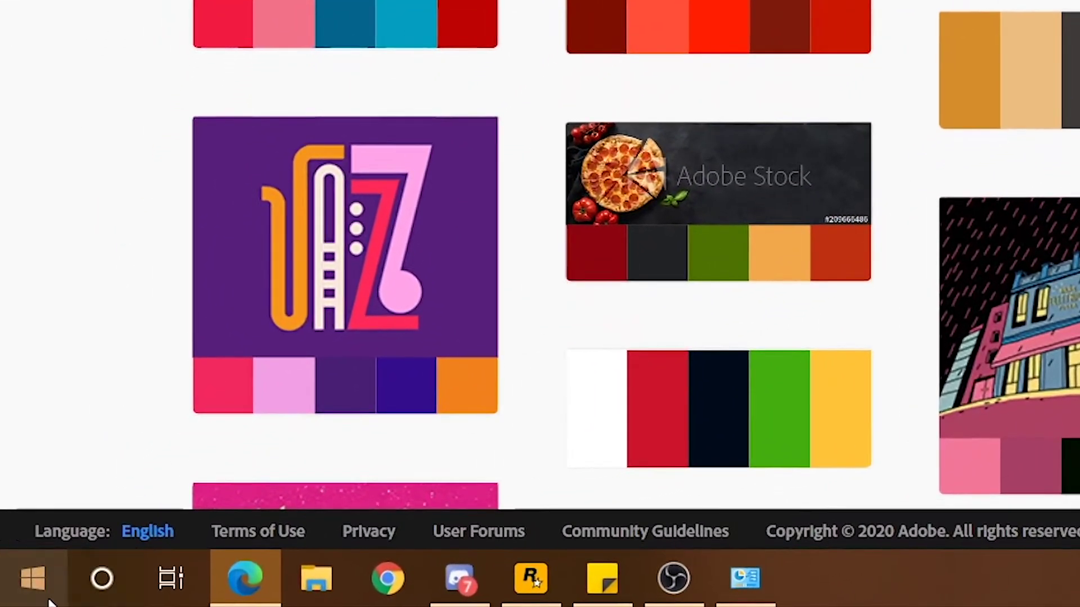
- In System > Multitasking, keep Alt+Tab showing windows and 5 most recent Edge tabs, then close Settings
{"action": "left_click", "coordinate": [22, 604]}
{"action": "left_click", "coordinate": [34, 452]}
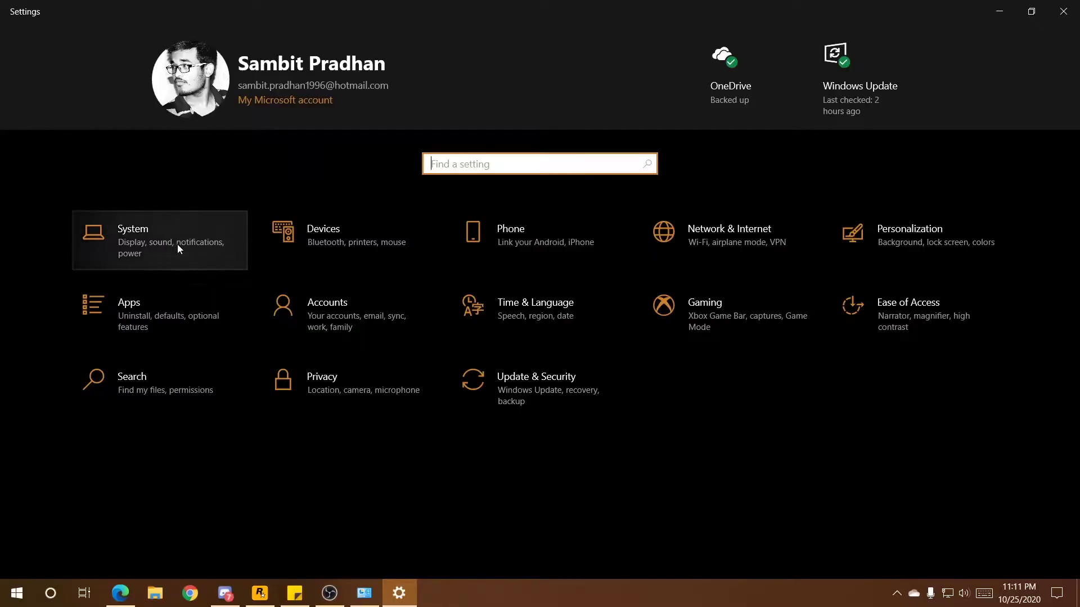
{"action": "left_click", "coordinate": [170, 240]}
{"action": "left_click", "coordinate": [163, 380]}
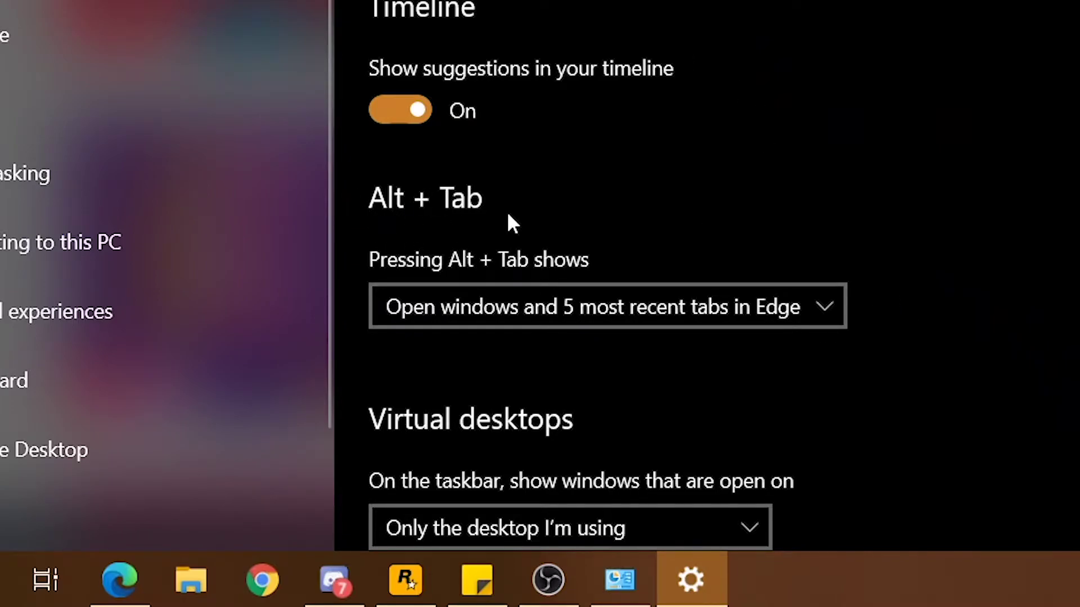
{"action": "left_click", "coordinate": [700, 316]}
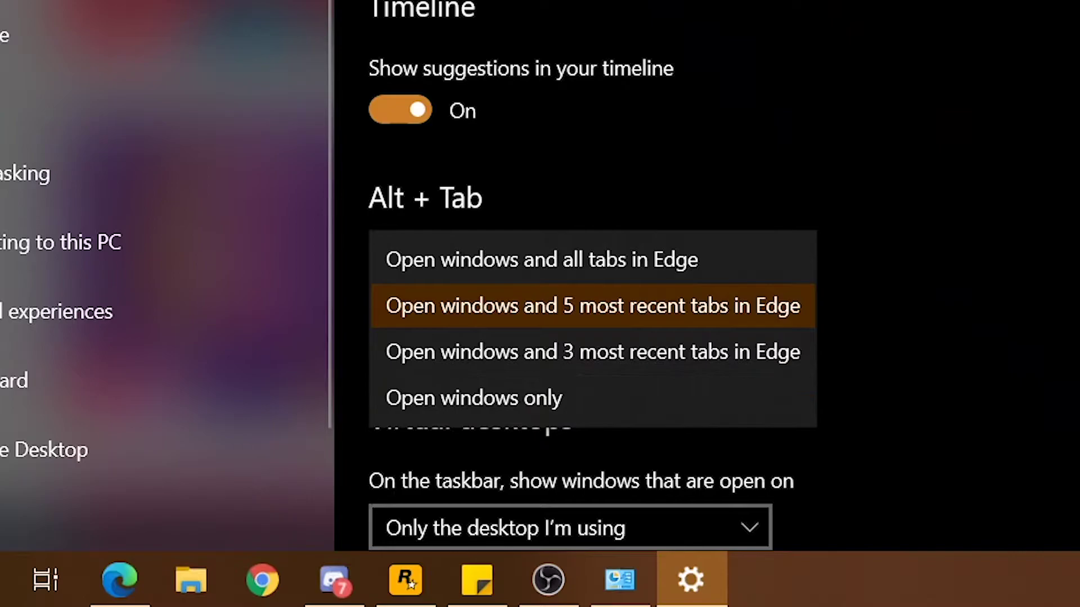
{"action": "left_click", "coordinate": [703, 307]}
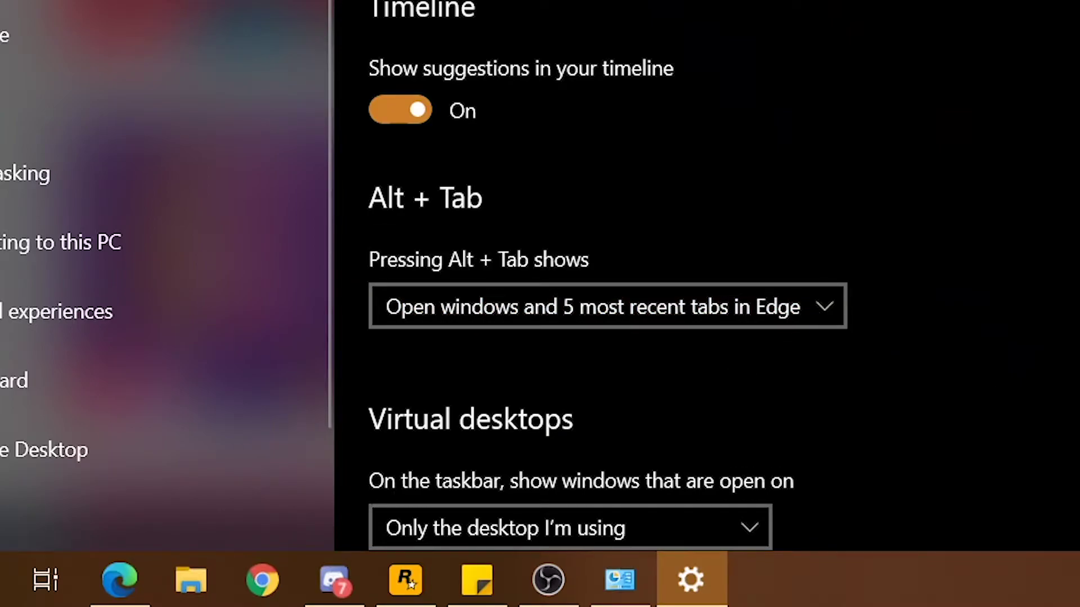
{"action": "key", "text": "alt+F4"}
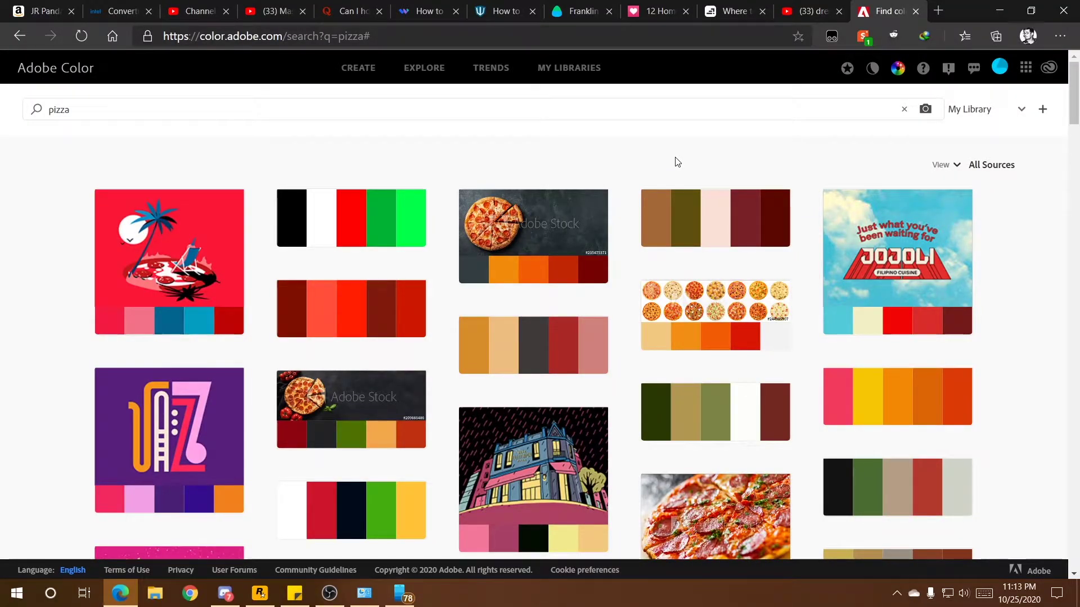
- Launch the Your Phone app from the taskbar while Edge shows the Adobe Color results
{"action": "left_click", "coordinate": [400, 593]}
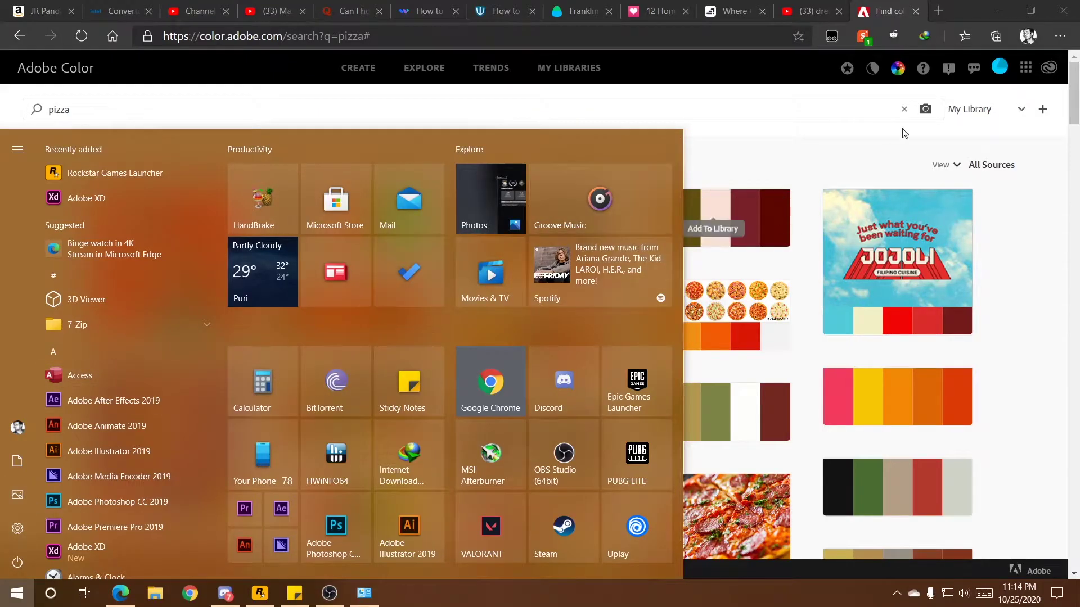
- Reveal the desktop with Win+D and open the Start menu over the sunset wallpaper
{"action": "key", "text": "super+d"}
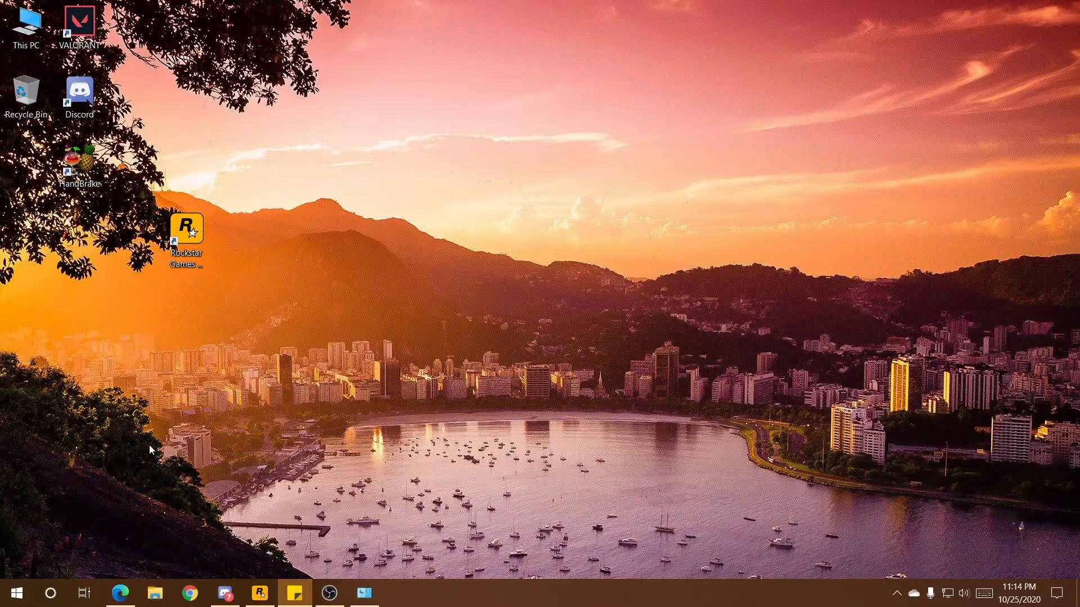
{"action": "left_click", "coordinate": [16, 593]}
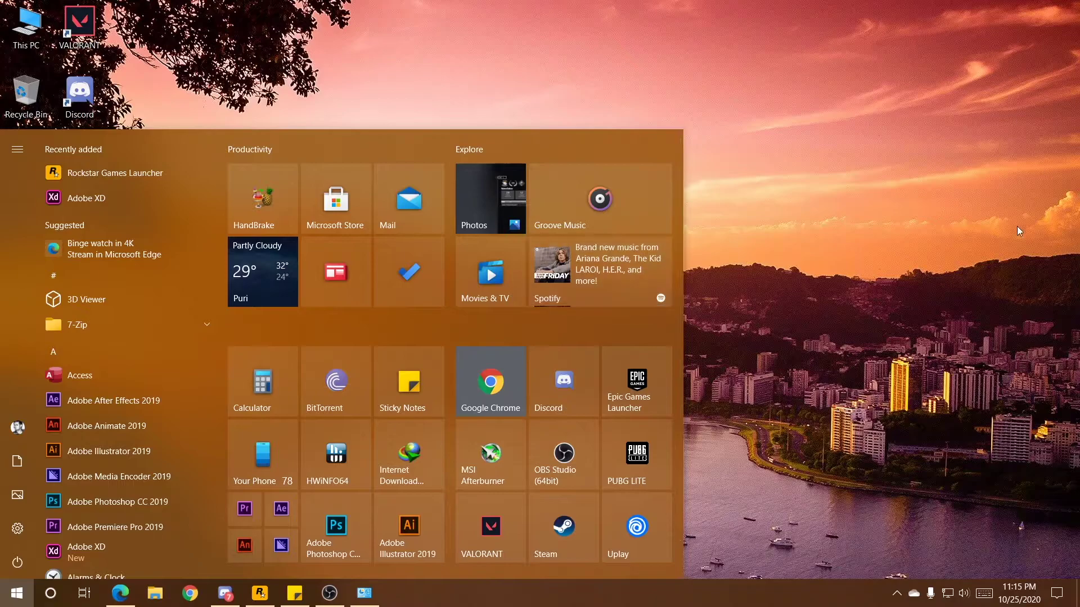
- Open Personalization from the desktop's right-click menu and glance at the Start menu colour
{"action": "right_click", "coordinate": [765, 181]}
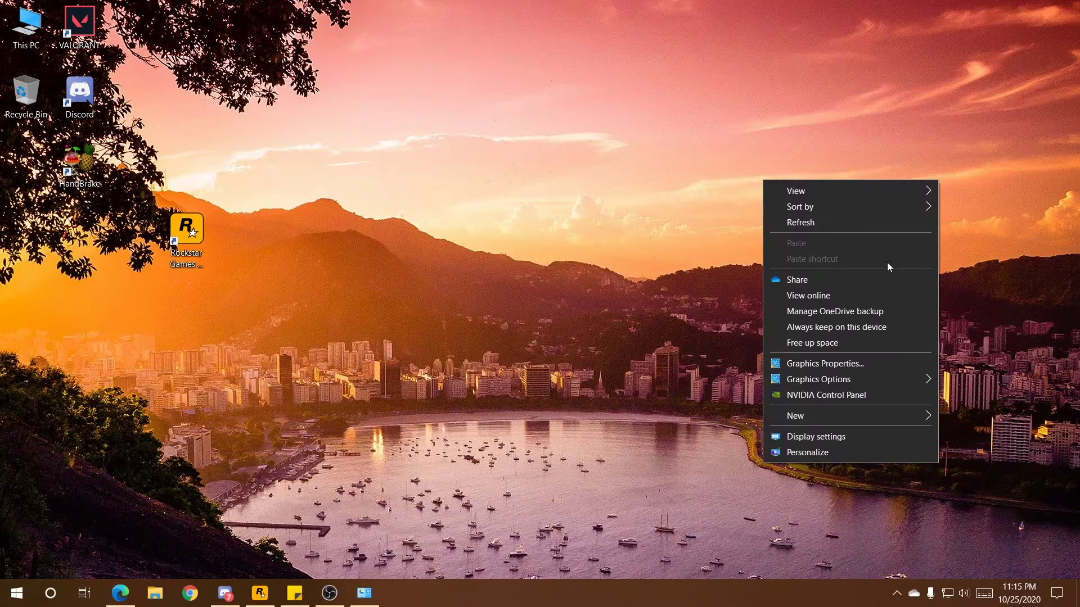
{"action": "left_click", "coordinate": [824, 453]}
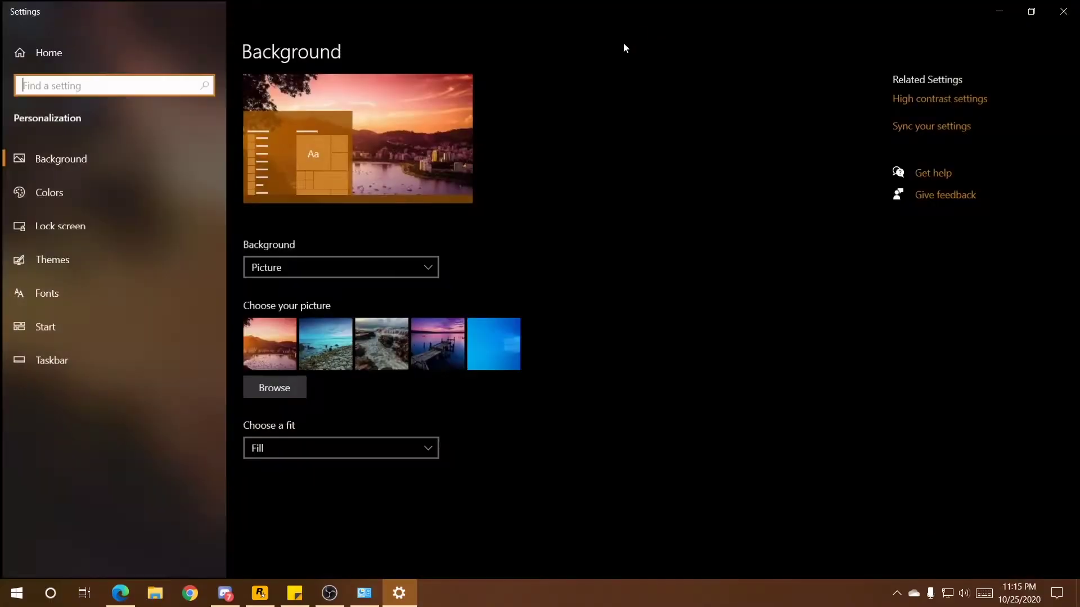
{"action": "key", "text": "super"}
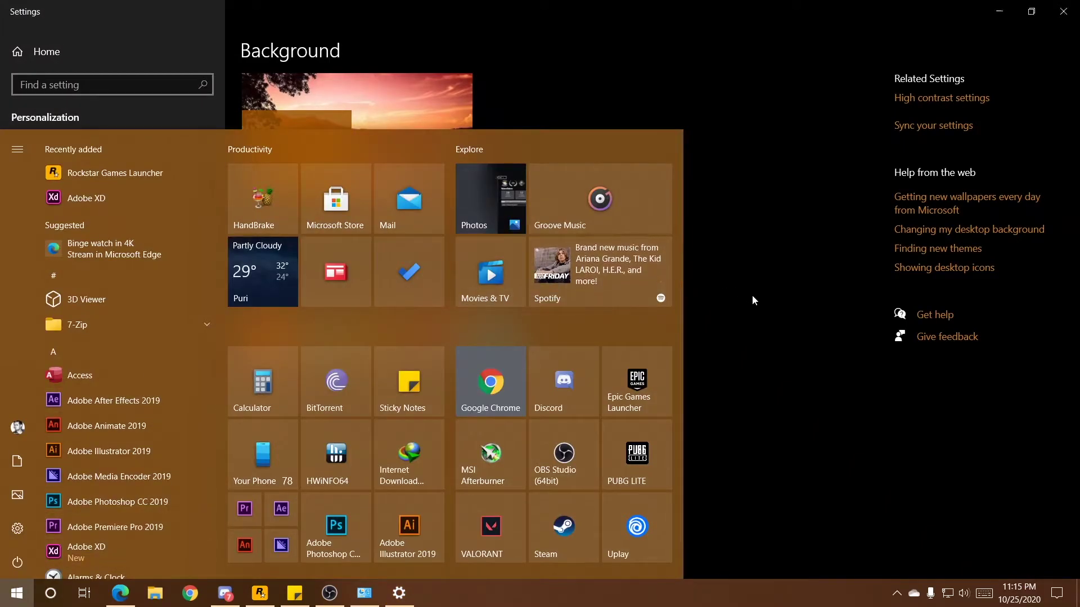
{"action": "key", "text": "super"}
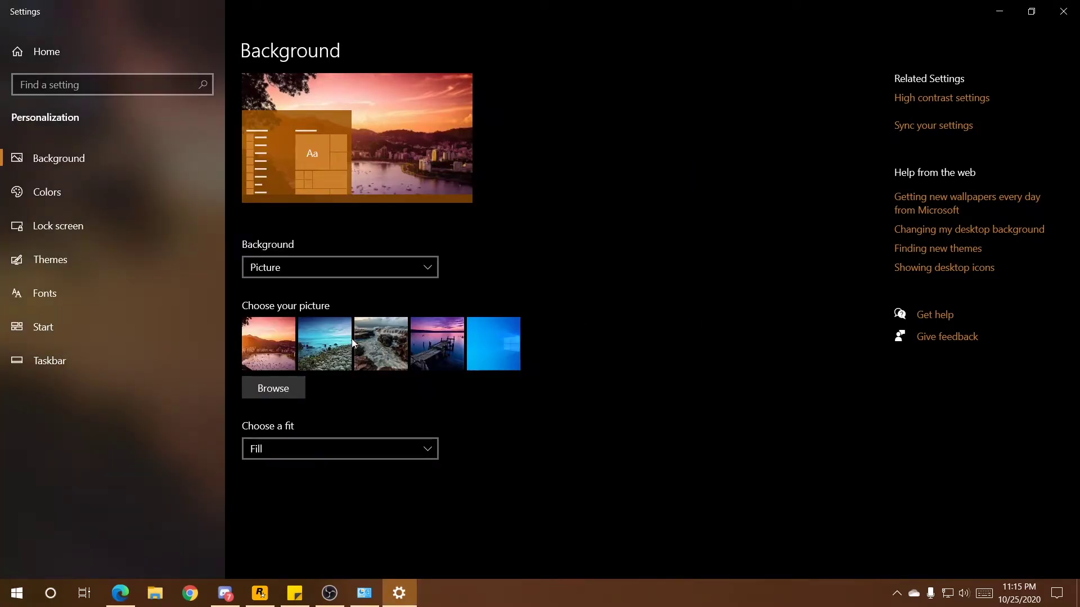
- Set the pier-at-dusk wallpaper and check the Start menu's red accent on the desktop
{"action": "left_click", "coordinate": [427, 334]}
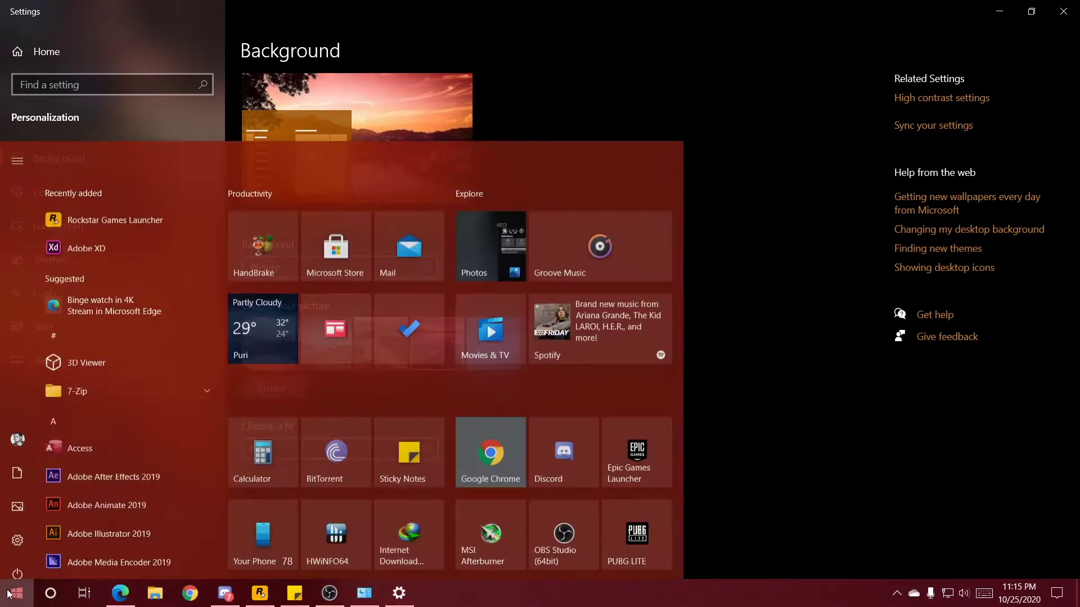
{"action": "left_click", "coordinate": [995, 8]}
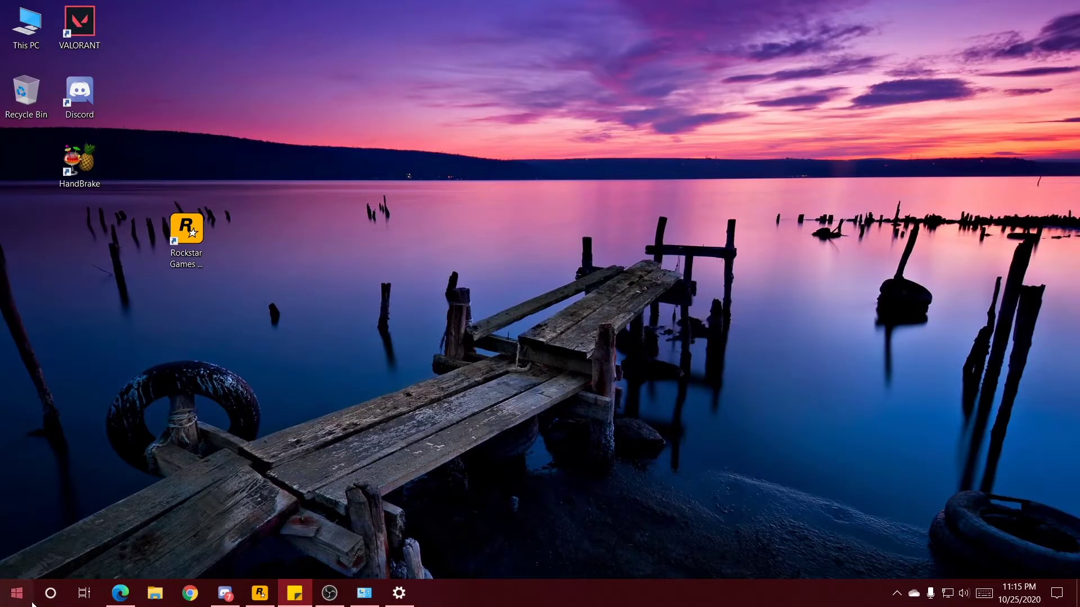
{"action": "left_click", "coordinate": [17, 592]}
{"action": "left_click", "coordinate": [399, 593]}
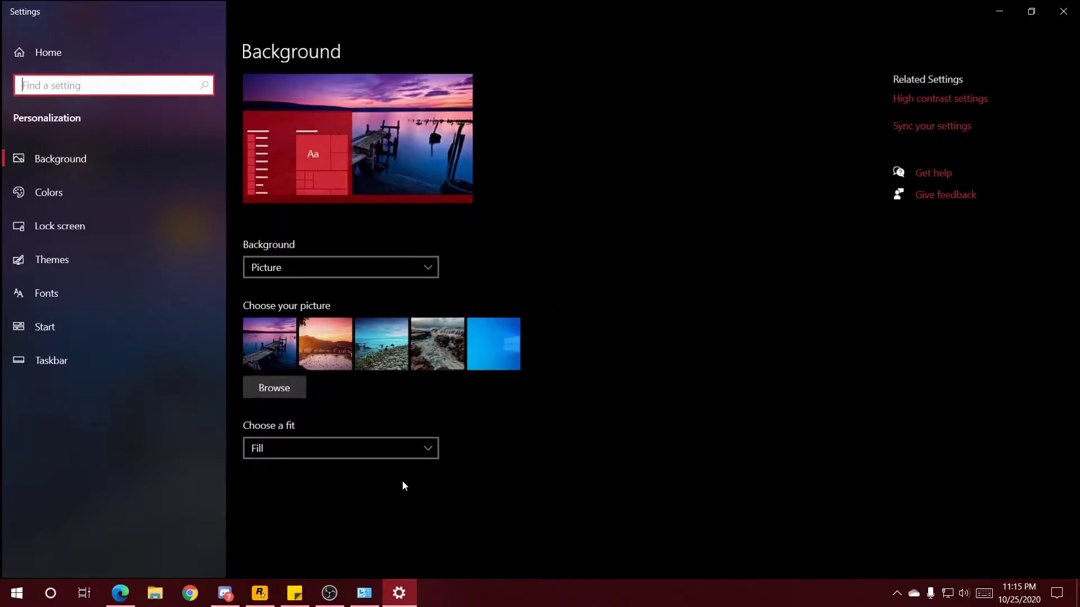
- Switch the wallpaper back to the sunset city and confirm the orange Start menu
{"action": "left_click", "coordinate": [316, 346]}
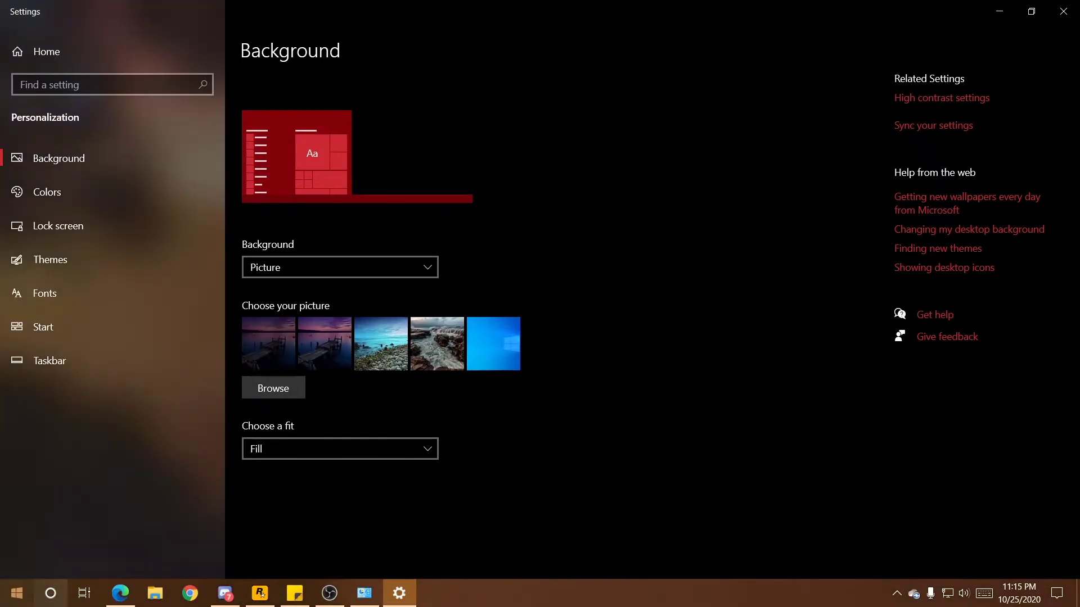
{"action": "left_click", "coordinate": [17, 593]}
{"action": "left_click", "coordinate": [17, 593]}
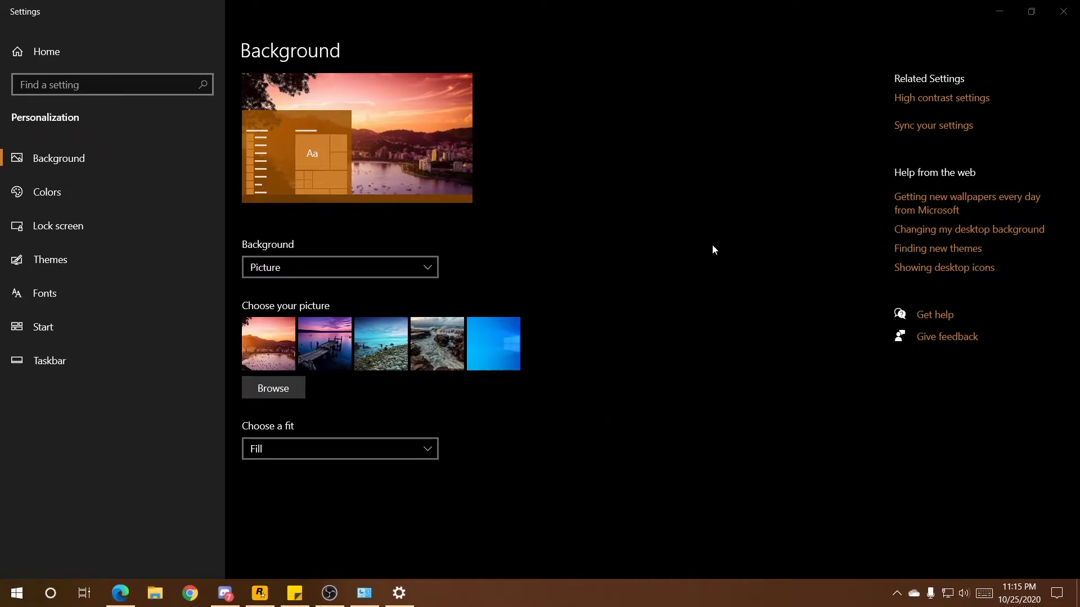
- Open the Colors page and check the 'Choose your color' list, leaving Dark selected
{"action": "left_click", "coordinate": [57, 186]}
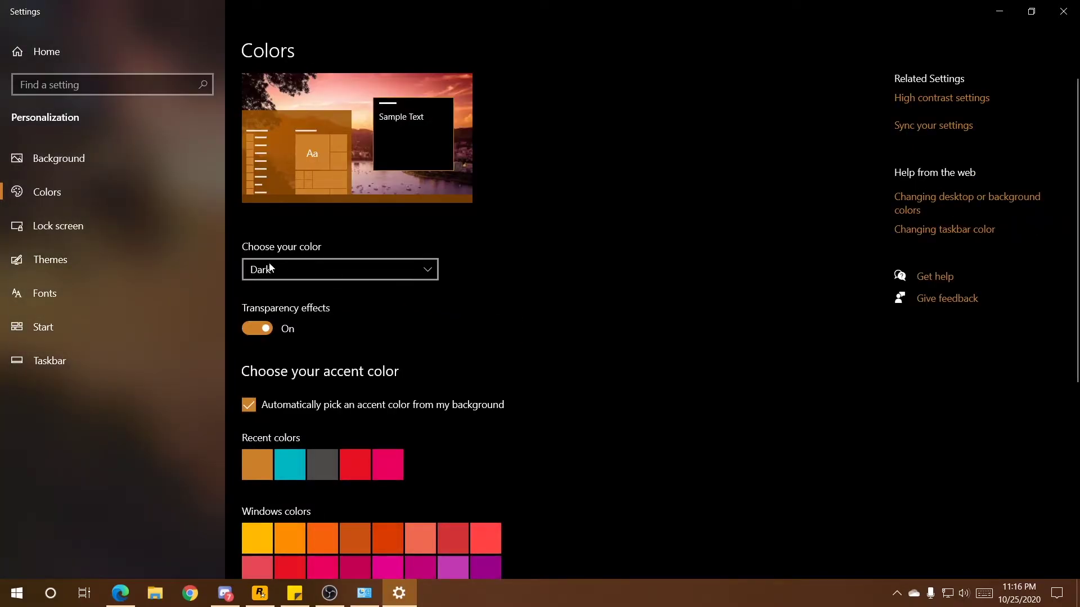
{"action": "left_click", "coordinate": [375, 278]}
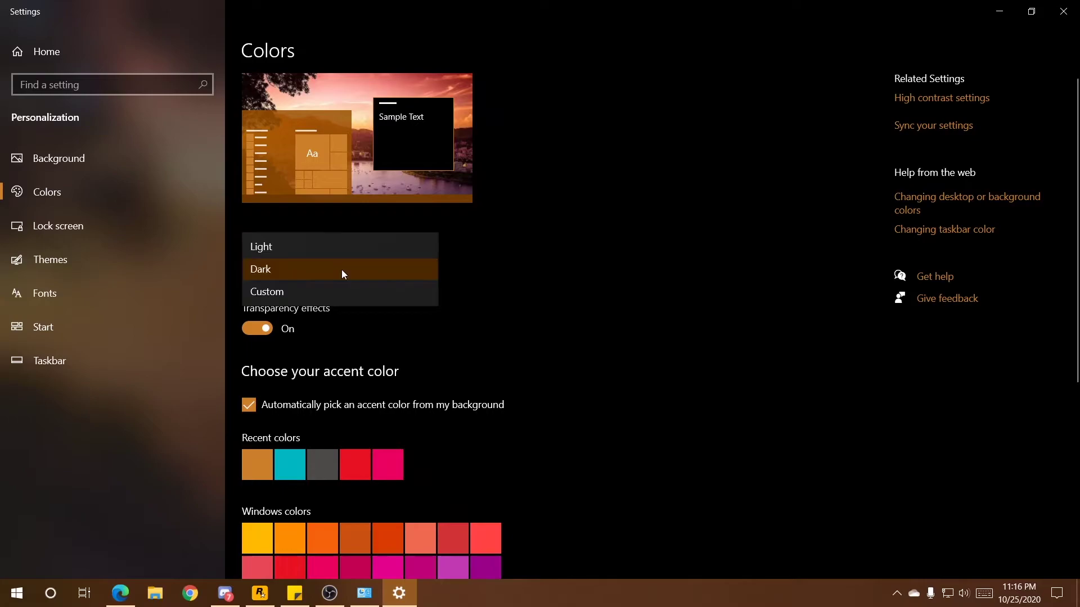
{"action": "left_click", "coordinate": [644, 251]}
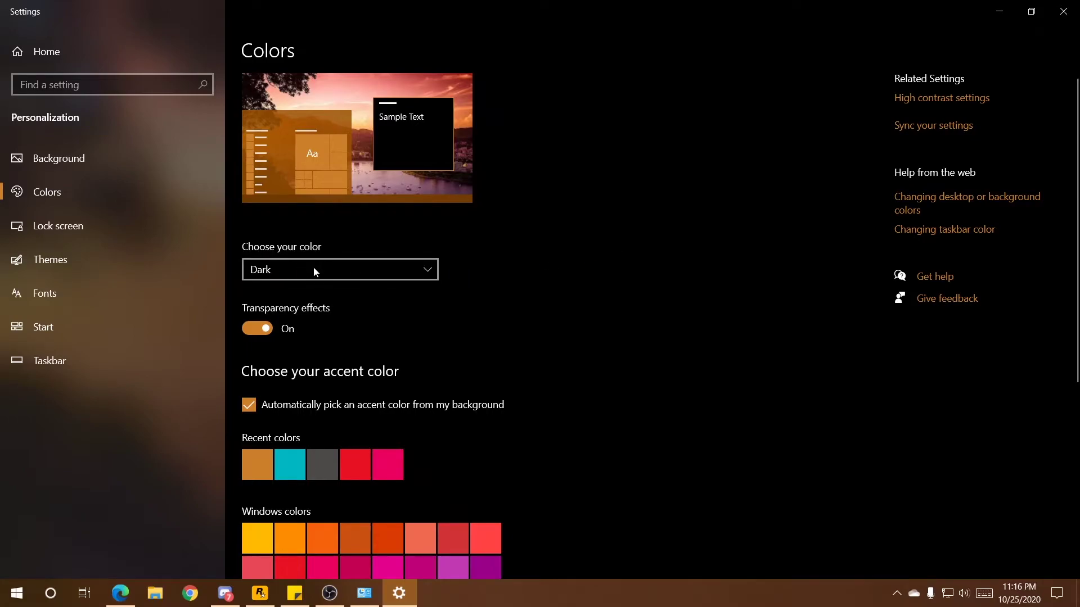
- Keep Dark mode and toggle transparency off and on, comparing the opaque and translucent Start menu
{"action": "left_click", "coordinate": [306, 271]}
{"action": "left_click", "coordinate": [579, 294]}
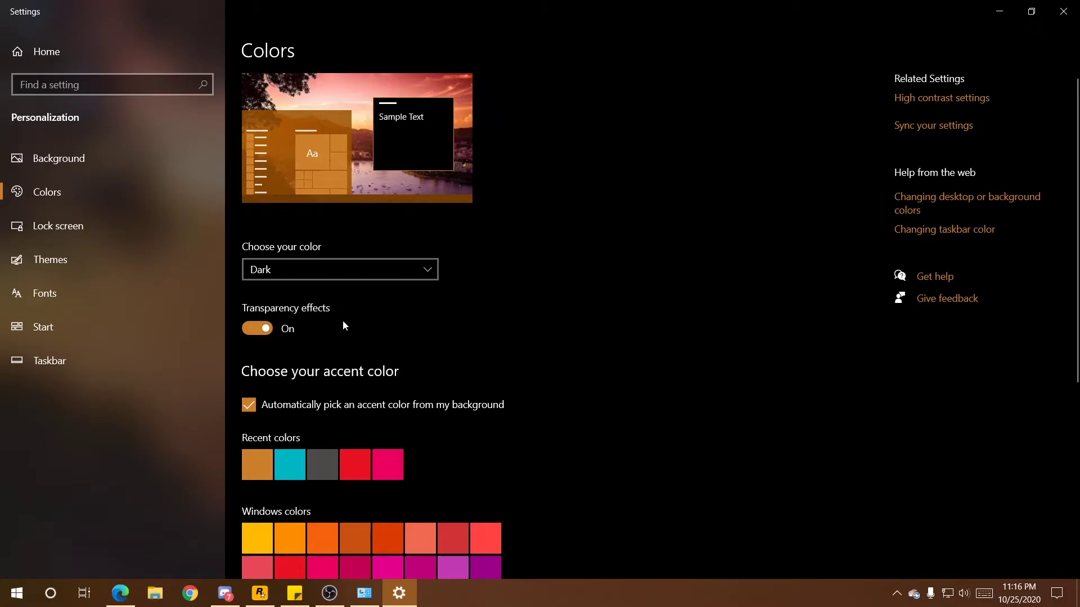
{"action": "left_click", "coordinate": [258, 329]}
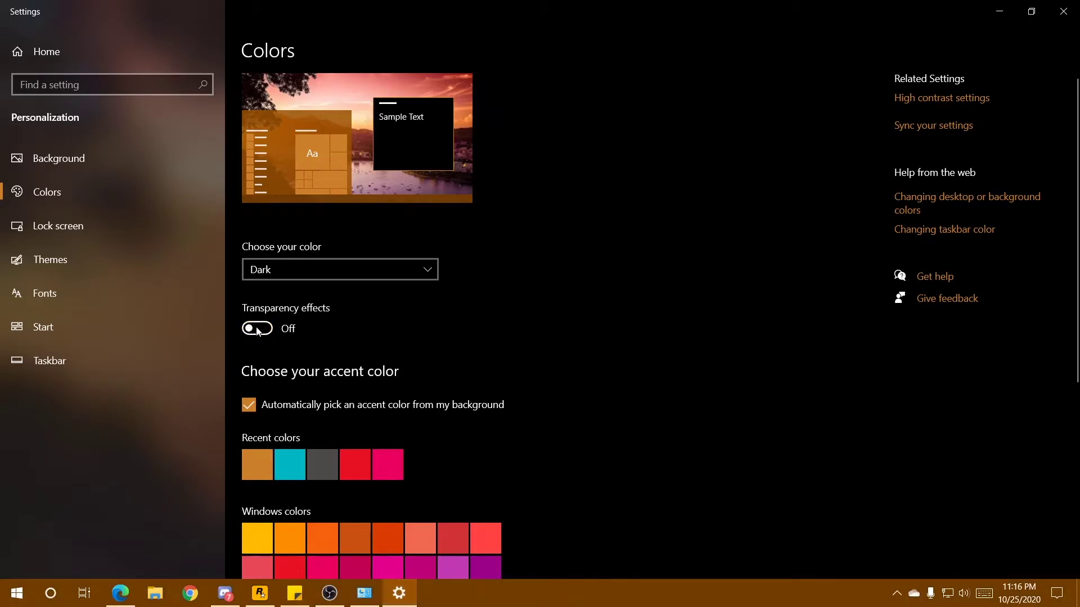
{"action": "key", "text": "super"}
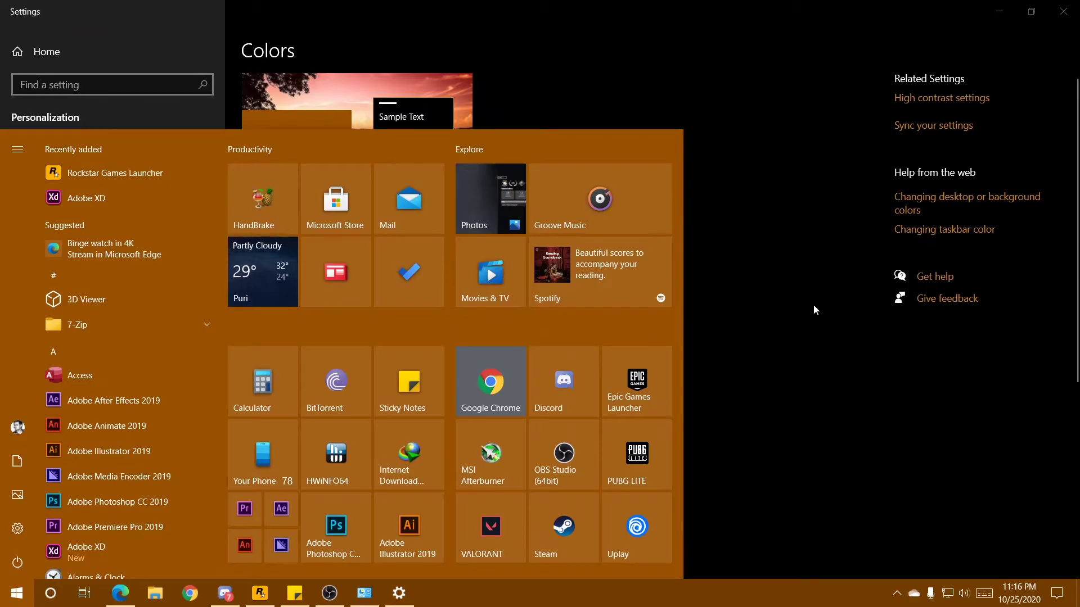
{"action": "left_click", "coordinate": [813, 305]}
{"action": "left_click", "coordinate": [258, 329]}
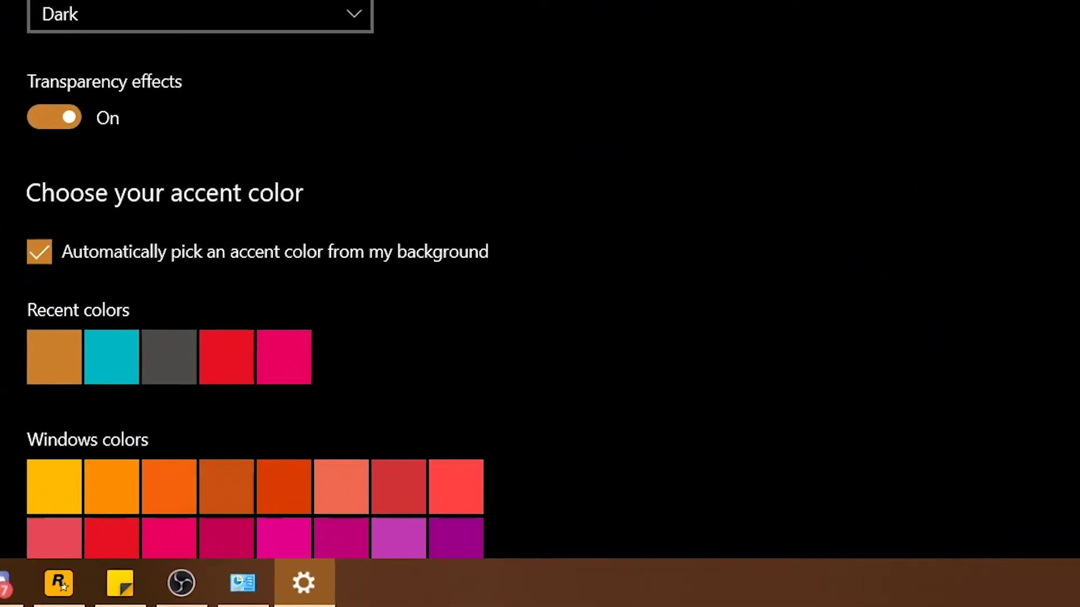
{"action": "key", "text": "super"}
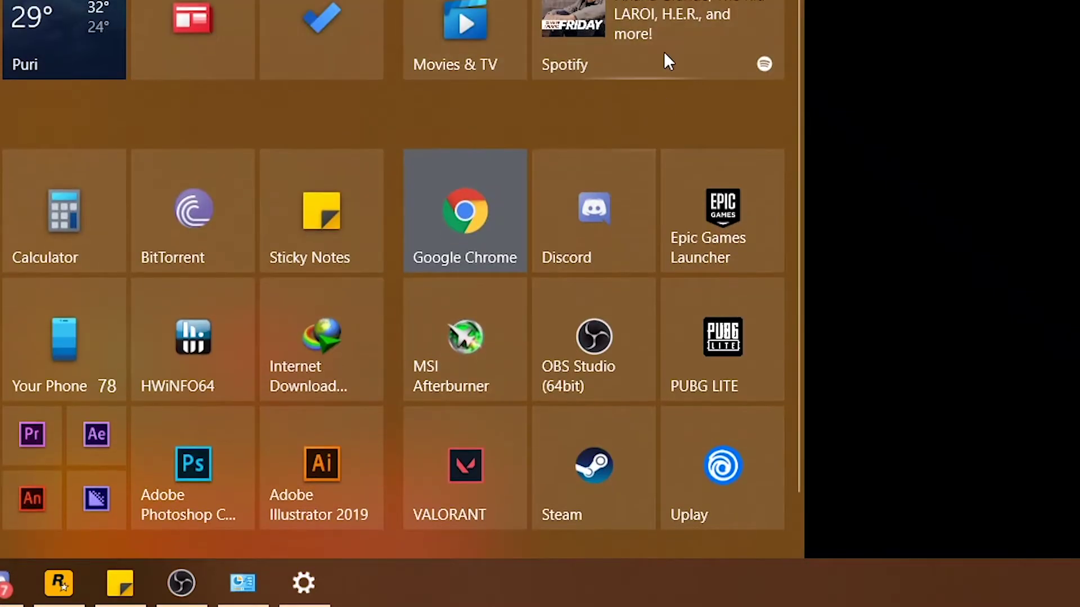
- Turn off automatic accent picking and choose the teal recent colour as the accent
{"action": "left_click", "coordinate": [828, 119]}
{"action": "left_click", "coordinate": [35, 256]}
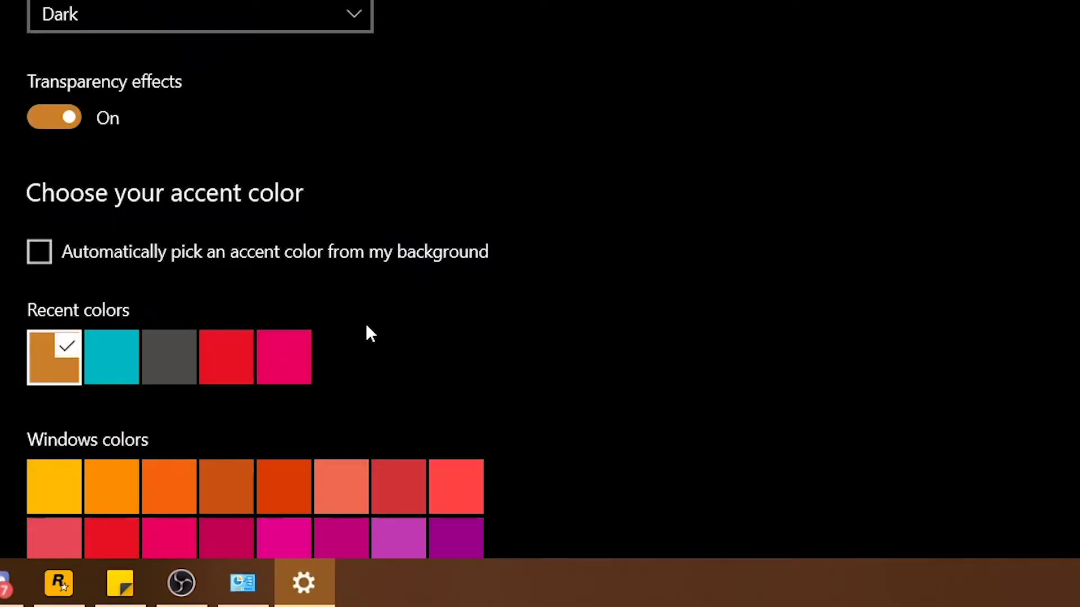
{"action": "left_click", "coordinate": [112, 357]}
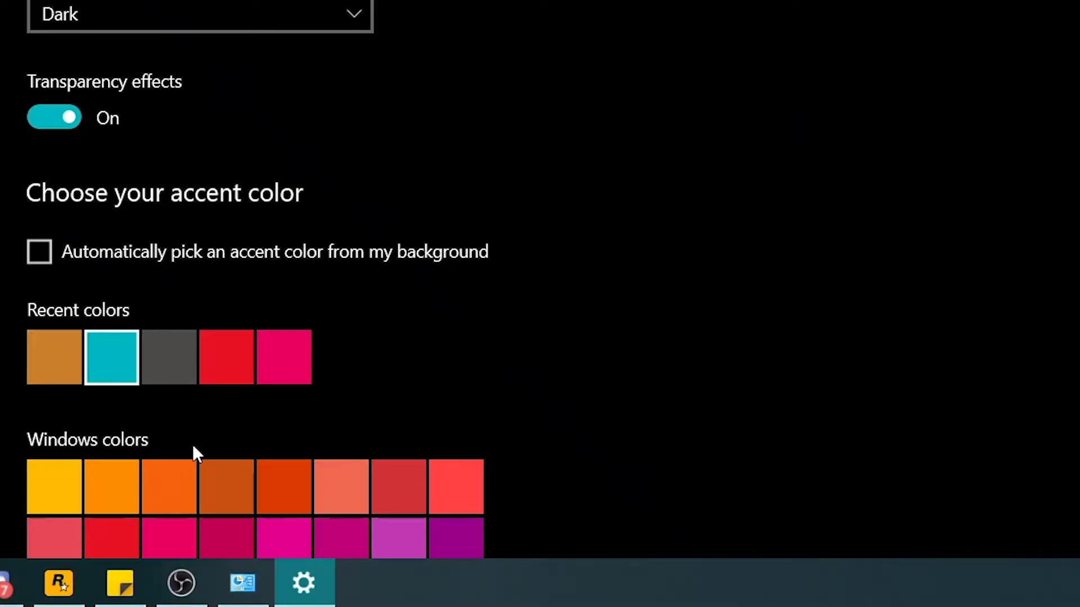
- Preview the teal accent on the Start menu, then scroll down the Colors page
{"action": "key", "text": "super"}
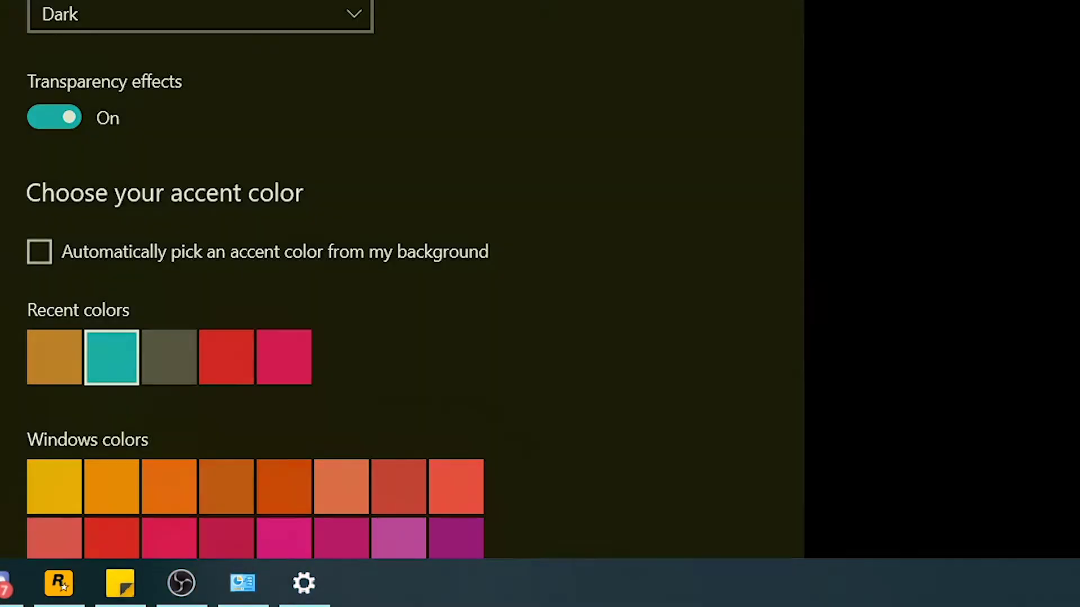
{"action": "left_click", "coordinate": [977, 79]}
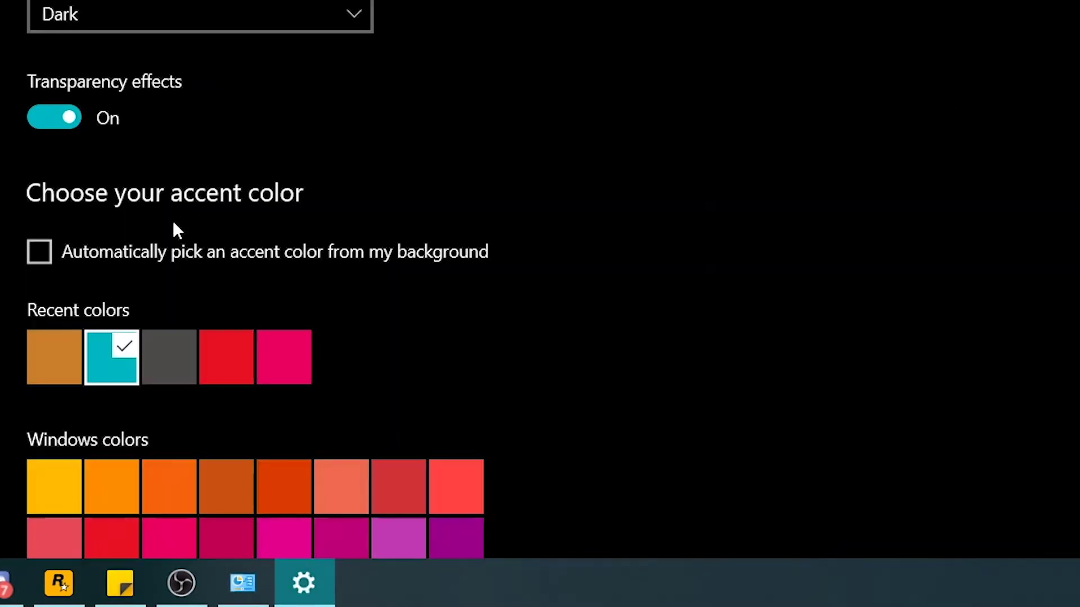
{"action": "scroll", "coordinate": [690, 191], "scroll_direction": "down", "scroll_amount": 6}
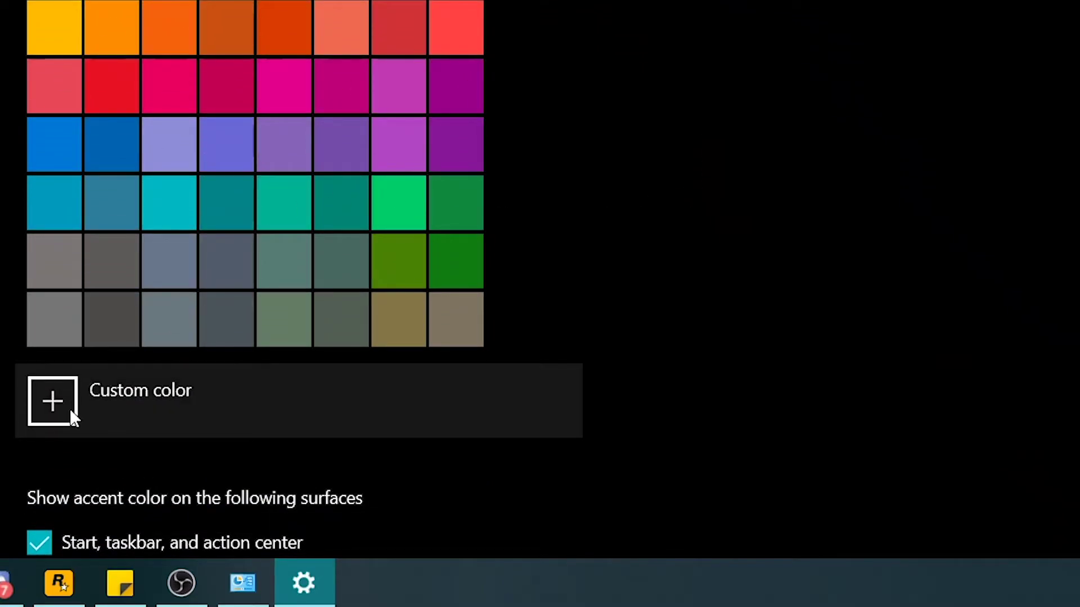
{"action": "scroll", "coordinate": [557, 279], "scroll_direction": "down", "scroll_amount": 2}
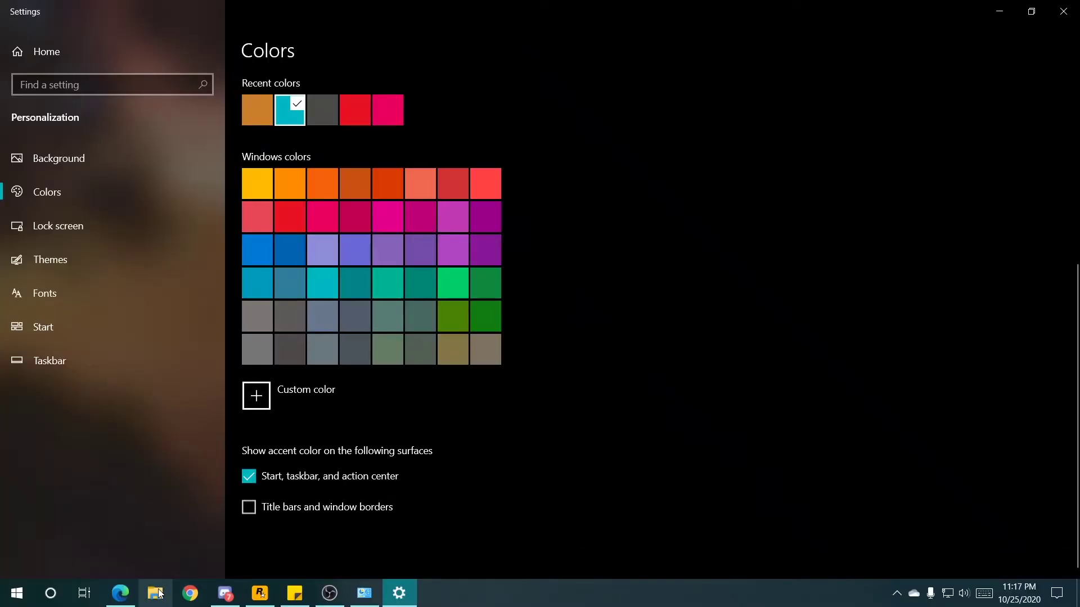
- Enable the accent colour on title bars and window borders
{"action": "left_click", "coordinate": [155, 593]}
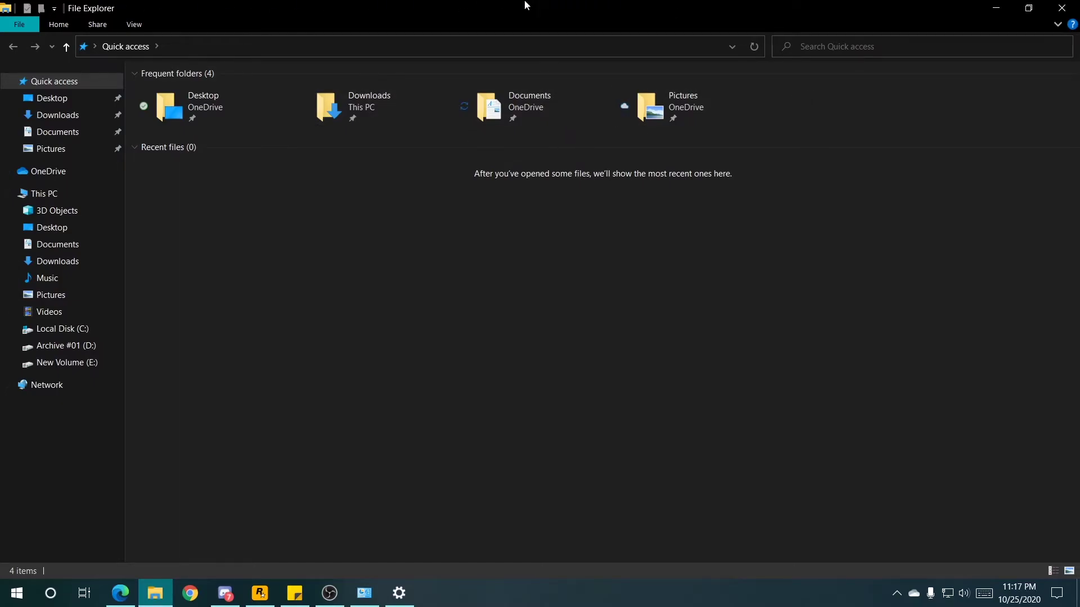
{"action": "left_click", "coordinate": [996, 8]}
{"action": "left_click", "coordinate": [248, 509]}
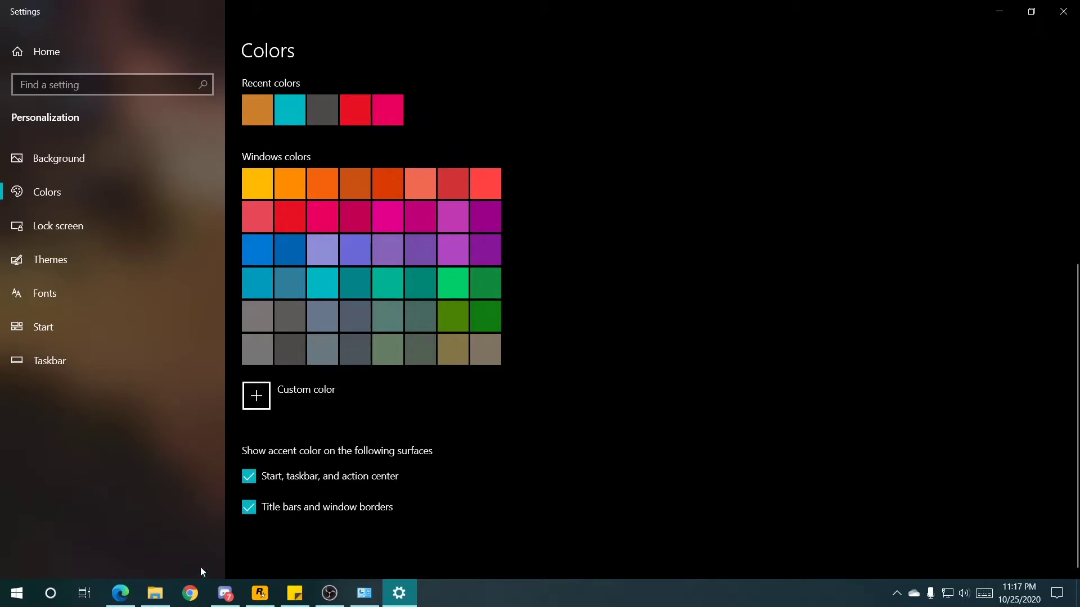
- Check File Explorer's accented title bar, then switch back to picking the accent from the background
{"action": "left_click", "coordinate": [155, 594]}
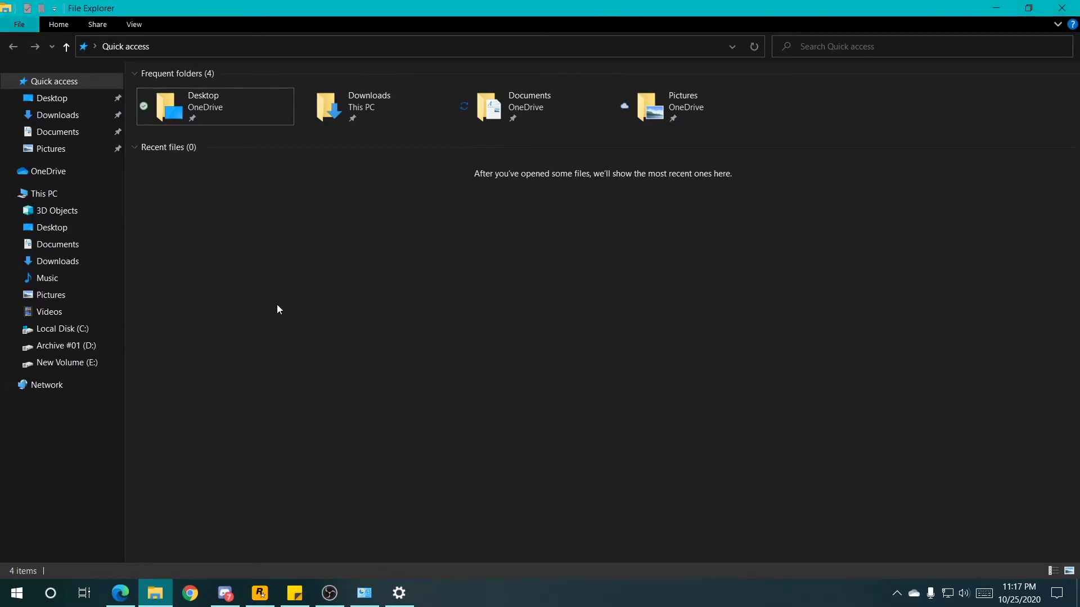
{"action": "left_click", "coordinate": [1004, 9]}
{"action": "scroll", "coordinate": [366, 475], "scroll_direction": "up", "scroll_amount": 1}
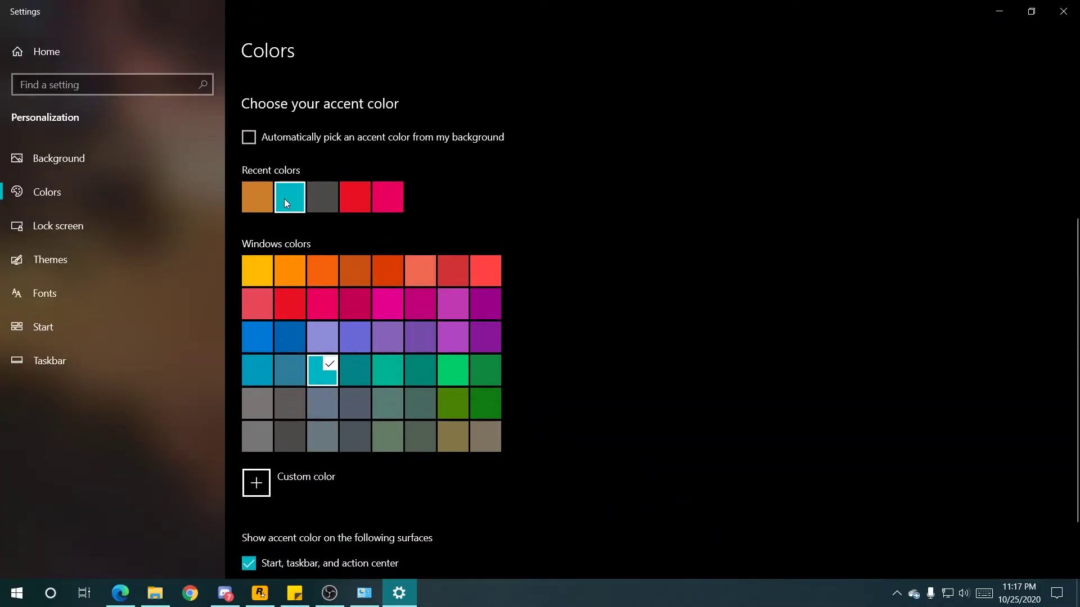
{"action": "left_click", "coordinate": [255, 144]}
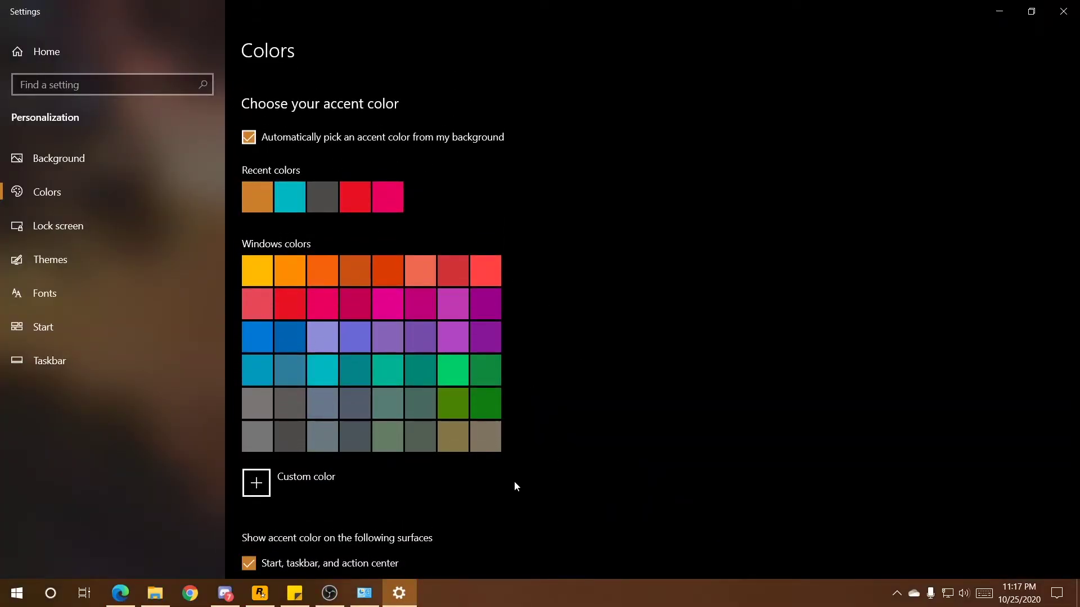
- Open the Action Center with Win+A to show the quick action tiles, including Focus assist
{"action": "scroll", "coordinate": [730, 354], "scroll_direction": "up", "scroll_amount": 5}
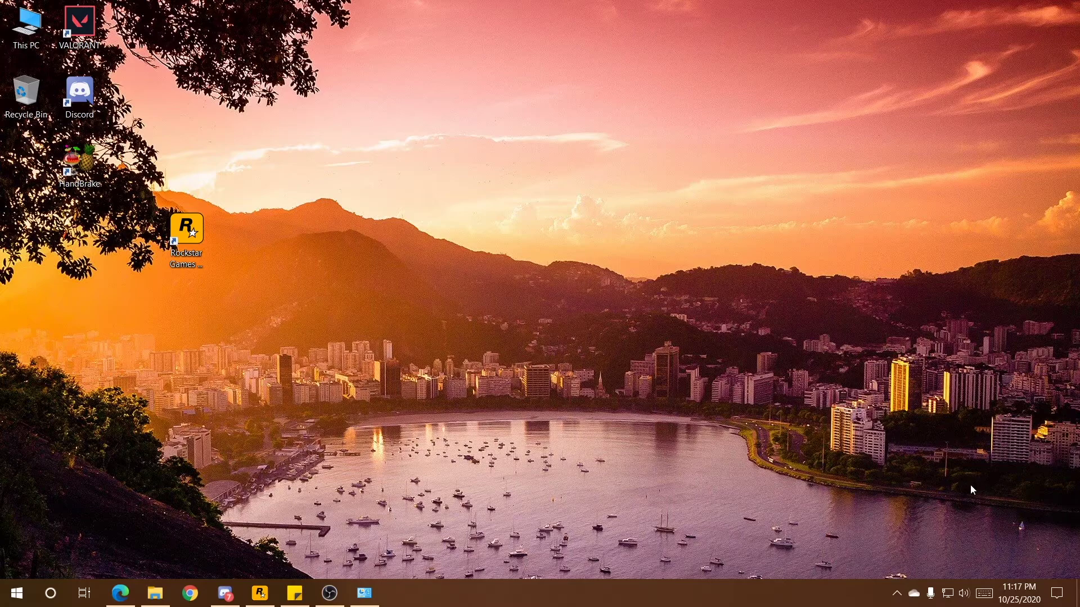
{"action": "key", "text": "super+a"}
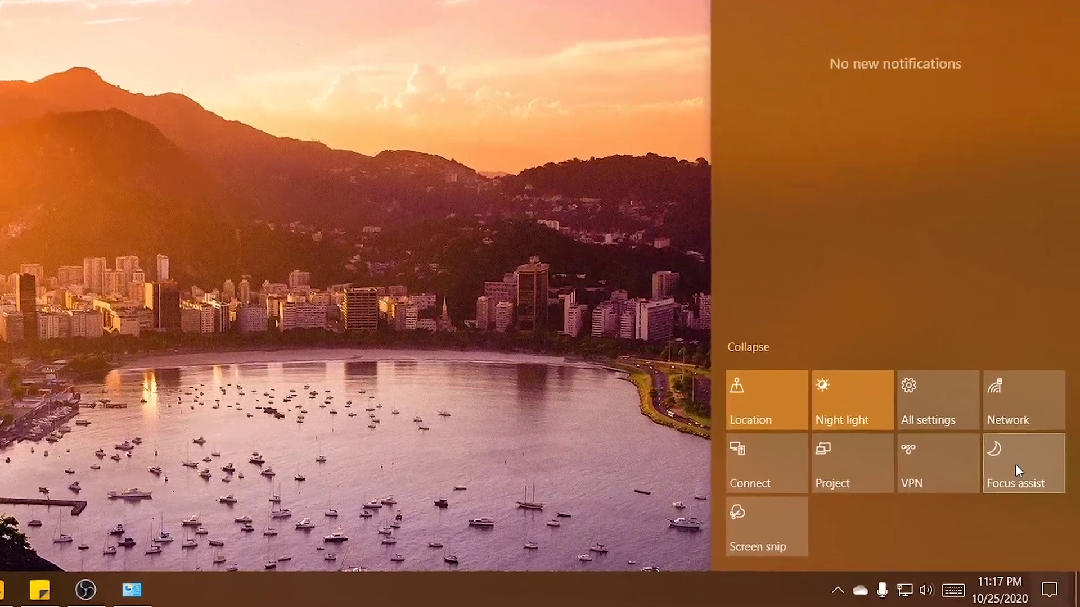
- From the Focus assist tile, enable 'Show me a summary of what I missed' in its settings
{"action": "right_click", "coordinate": [1016, 465]}
{"action": "left_click", "coordinate": [968, 487]}
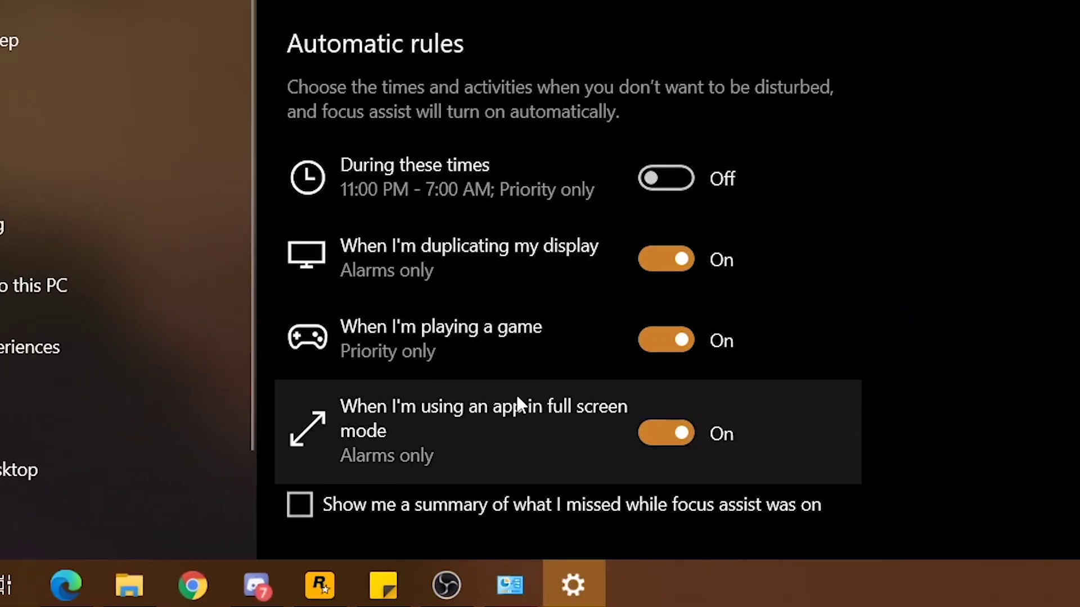
{"action": "scroll", "coordinate": [521, 494], "scroll_direction": "down", "scroll_amount": 1}
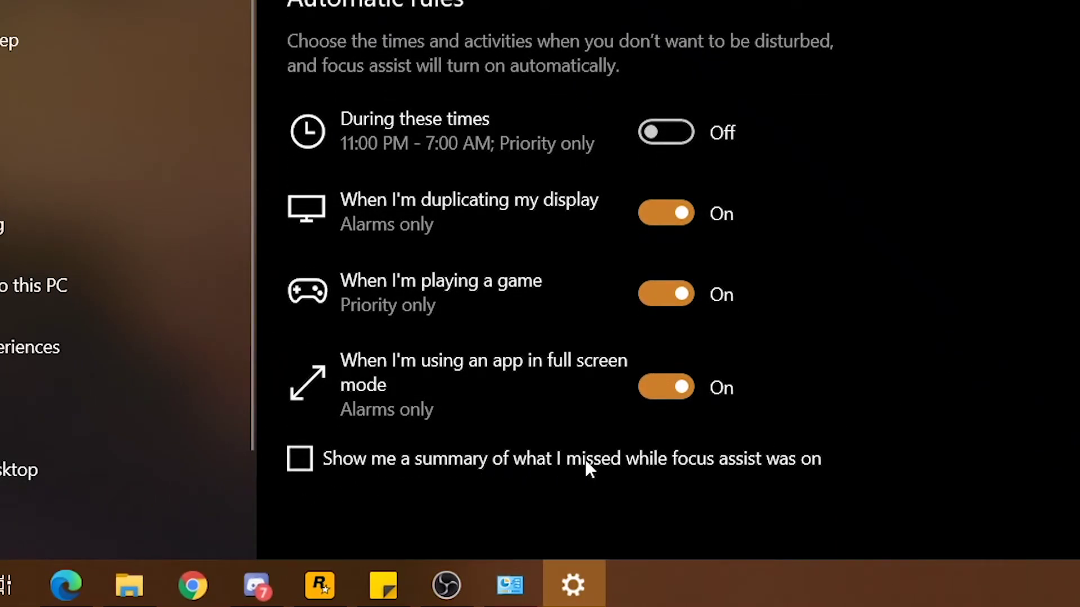
{"action": "left_click", "coordinate": [602, 464]}
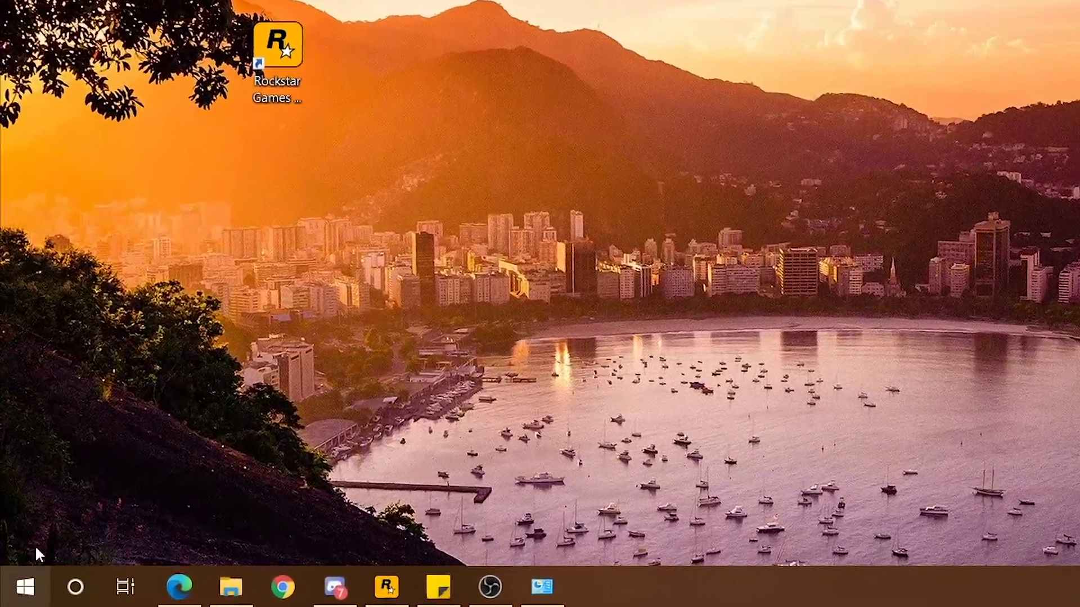
- Open Settings > System > Display > Advanced display settings and keep the refresh rate at 60.000 Hz
{"action": "left_click", "coordinate": [17, 594]}
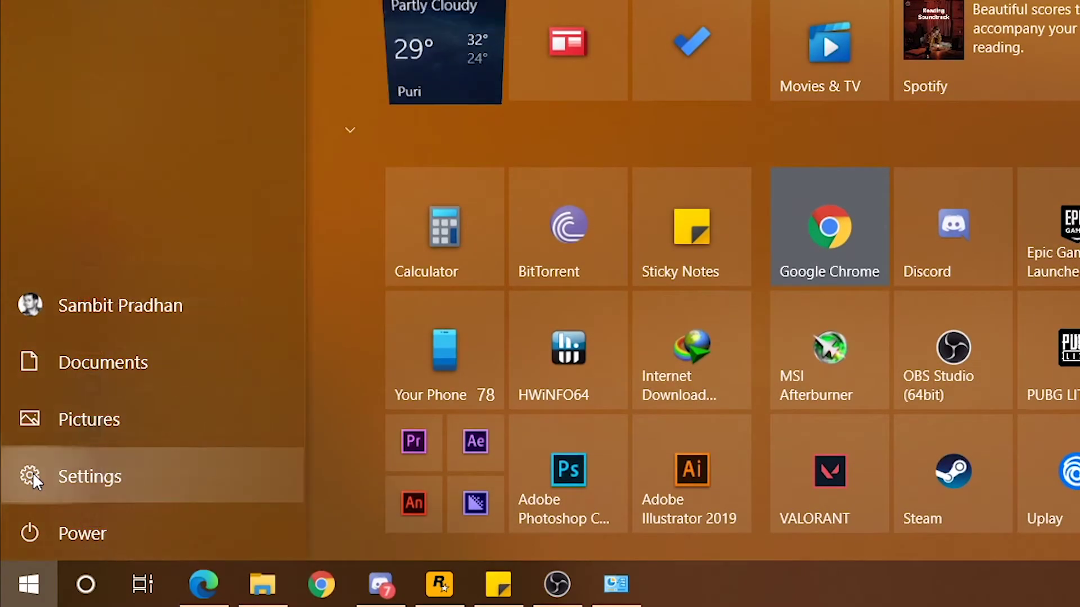
{"action": "left_click", "coordinate": [32, 475]}
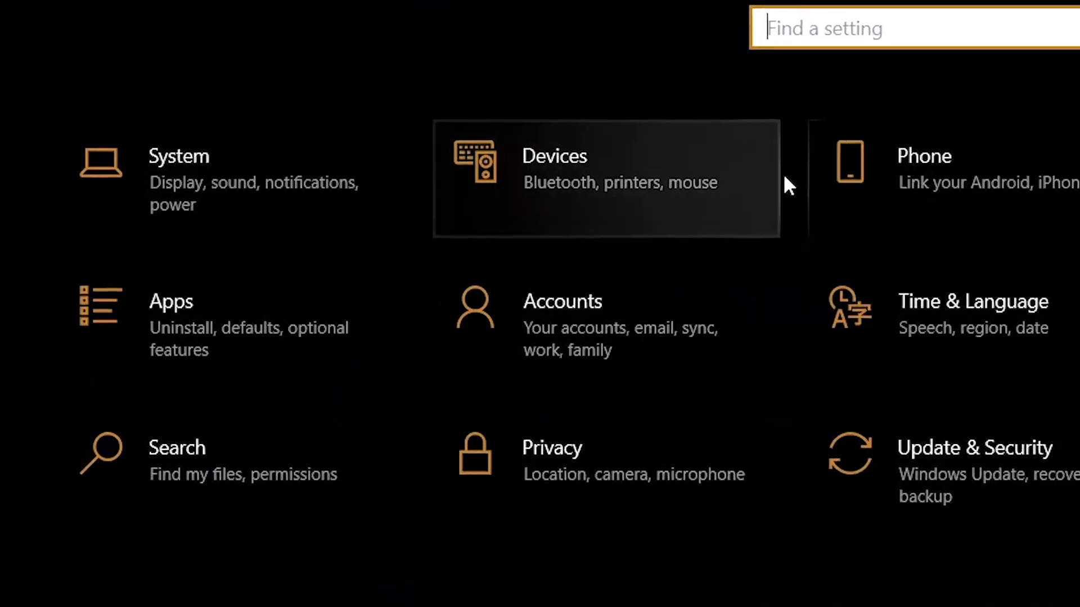
{"action": "left_click", "coordinate": [194, 179]}
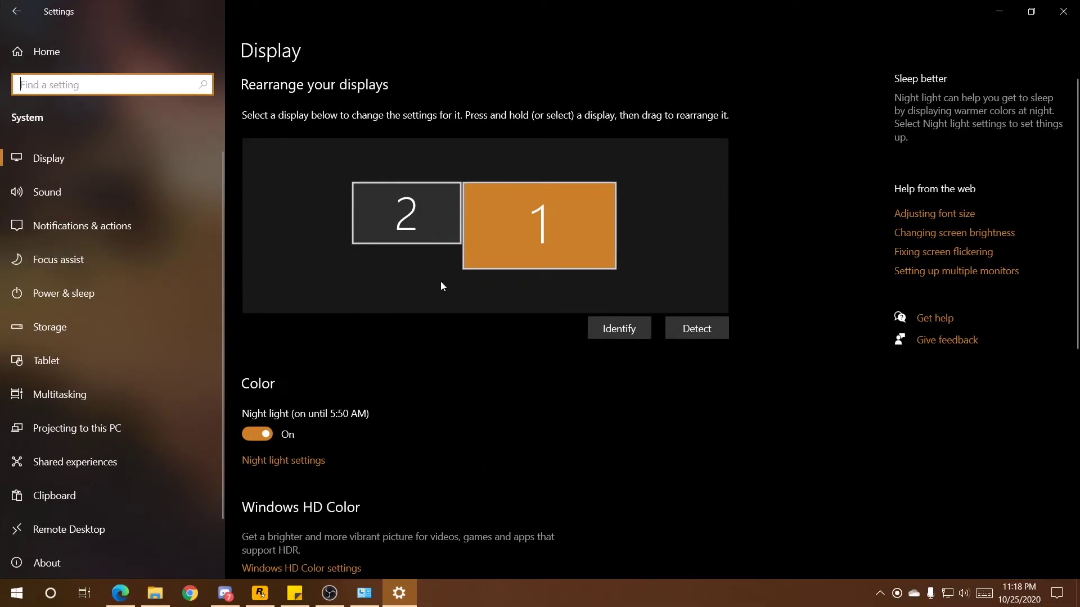
{"action": "scroll", "coordinate": [440, 287], "scroll_direction": "down", "scroll_amount": 6}
{"action": "left_click", "coordinate": [275, 521]}
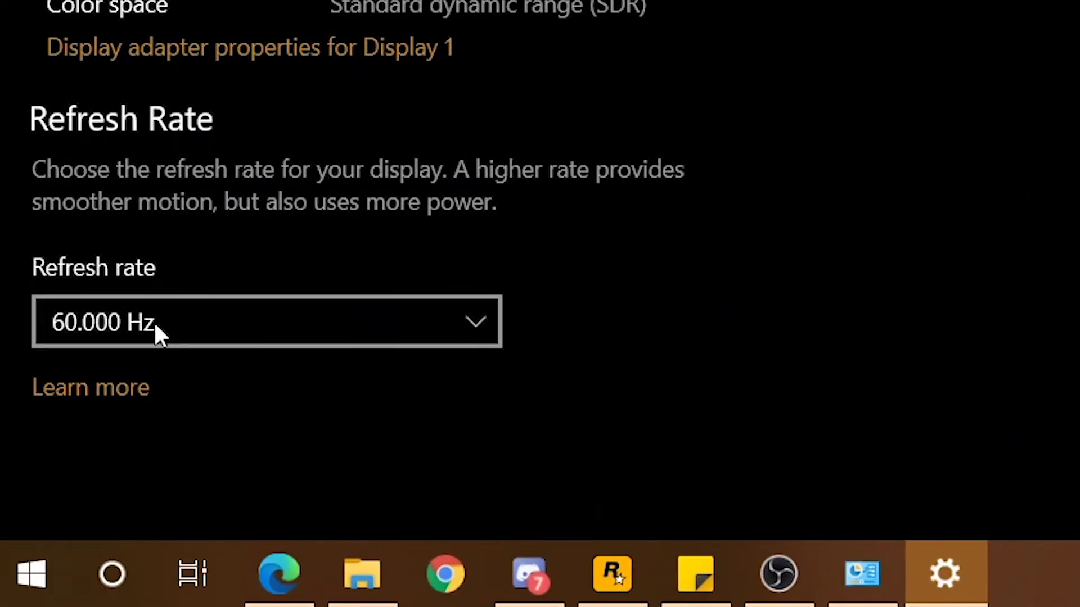
{"action": "left_click", "coordinate": [99, 326]}
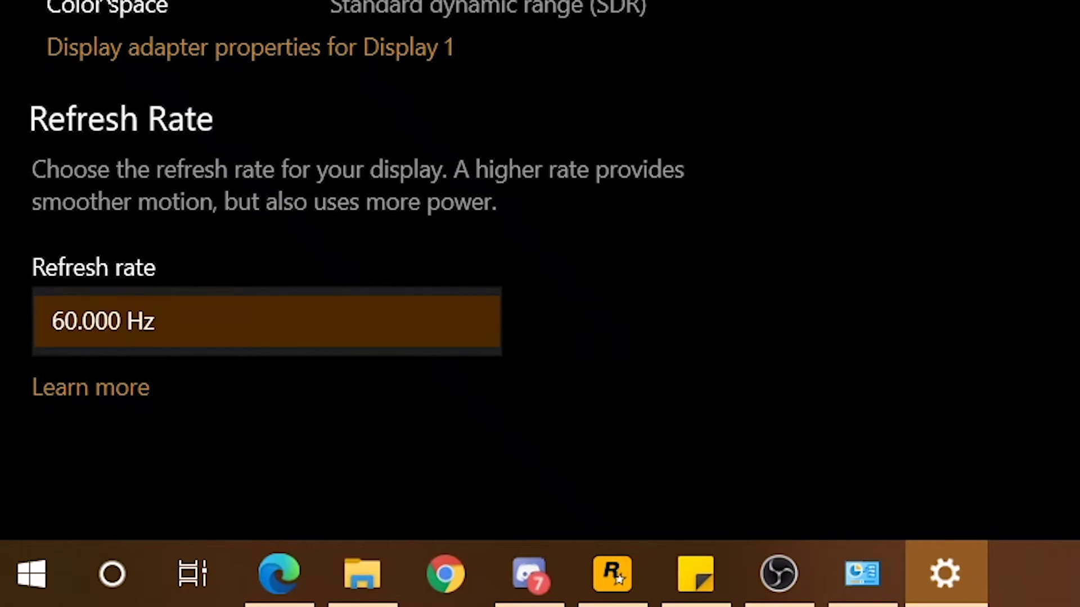
{"action": "left_click", "coordinate": [935, 317]}
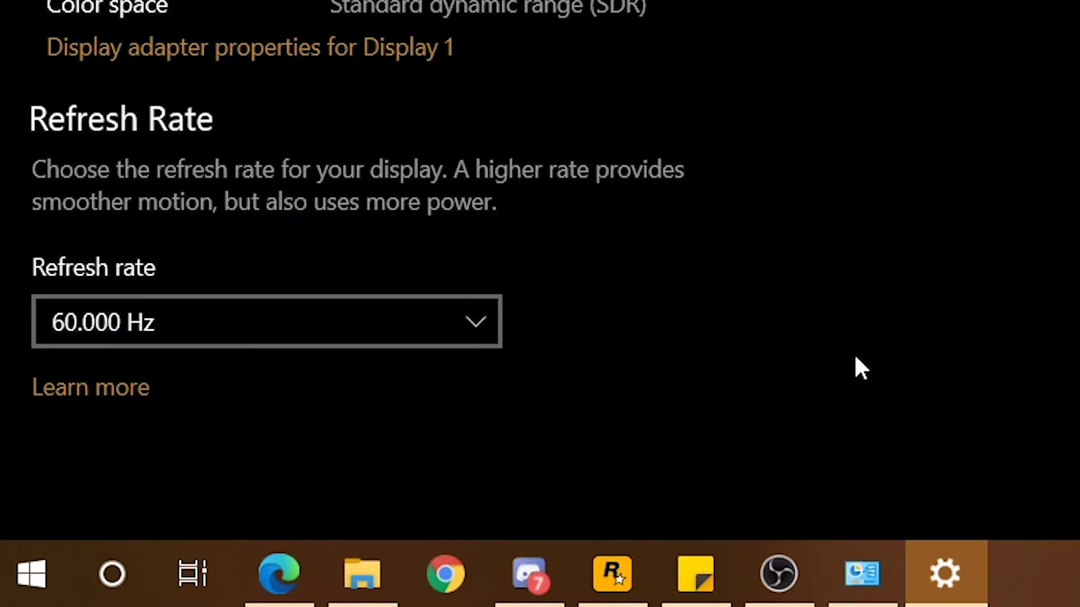